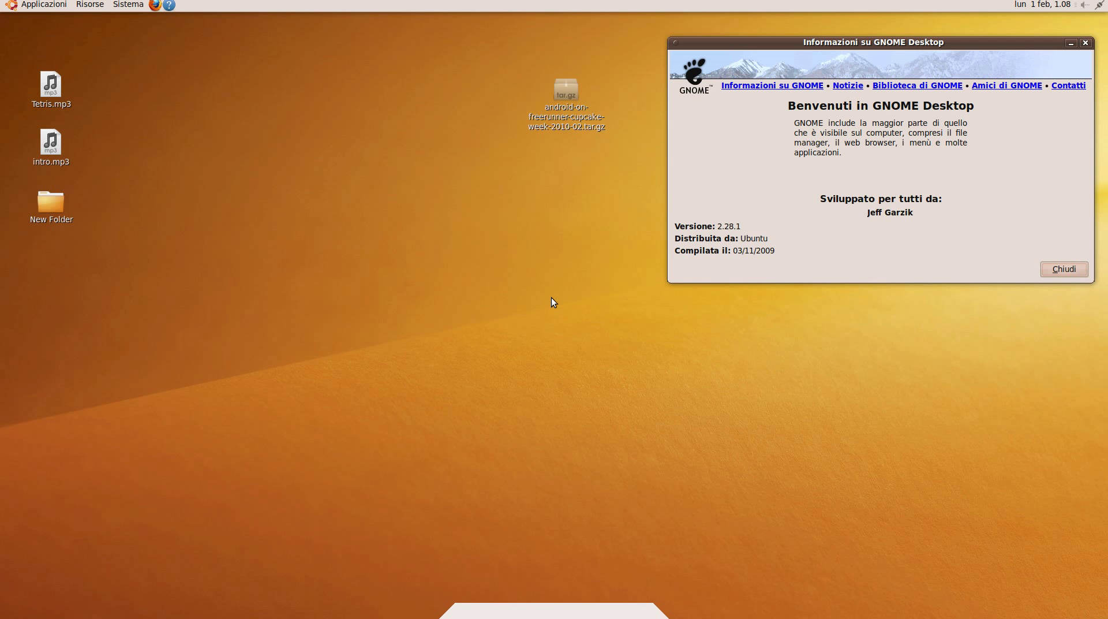
- Launch plasma-desktop through the run application dialog
{"action": "key", "text": "alt+F2"}
{"action": "type", "text": "gno"}
{"action": "key", "text": "BackSpace"}
{"action": "key", "text": "BackSpace"}
{"action": "key", "text": "BackSpace"}
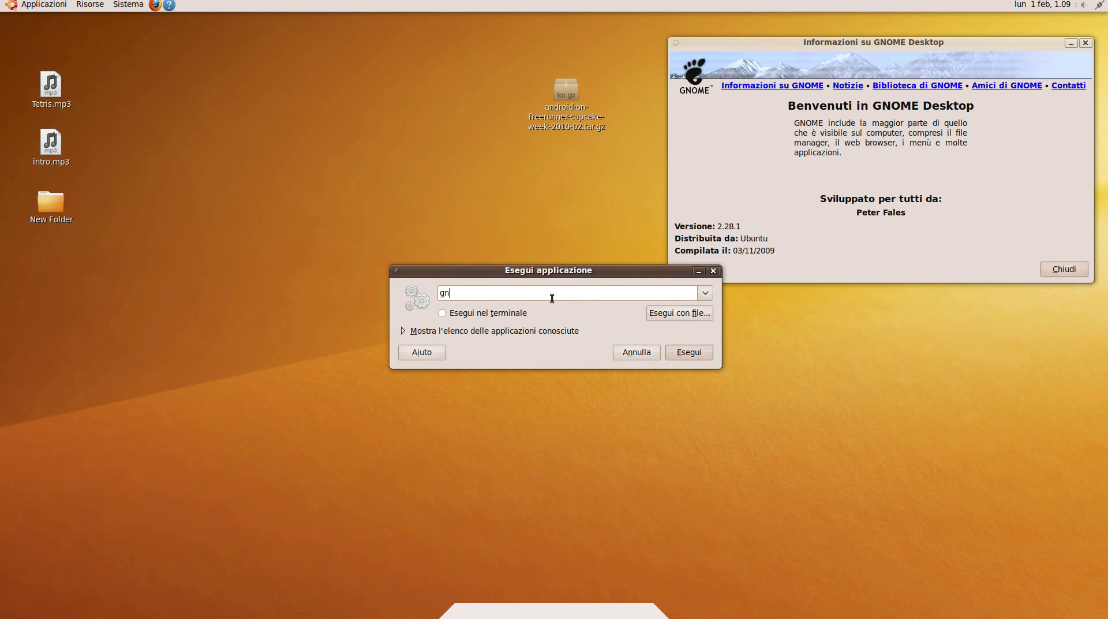
{"action": "type", "text": "pl"}
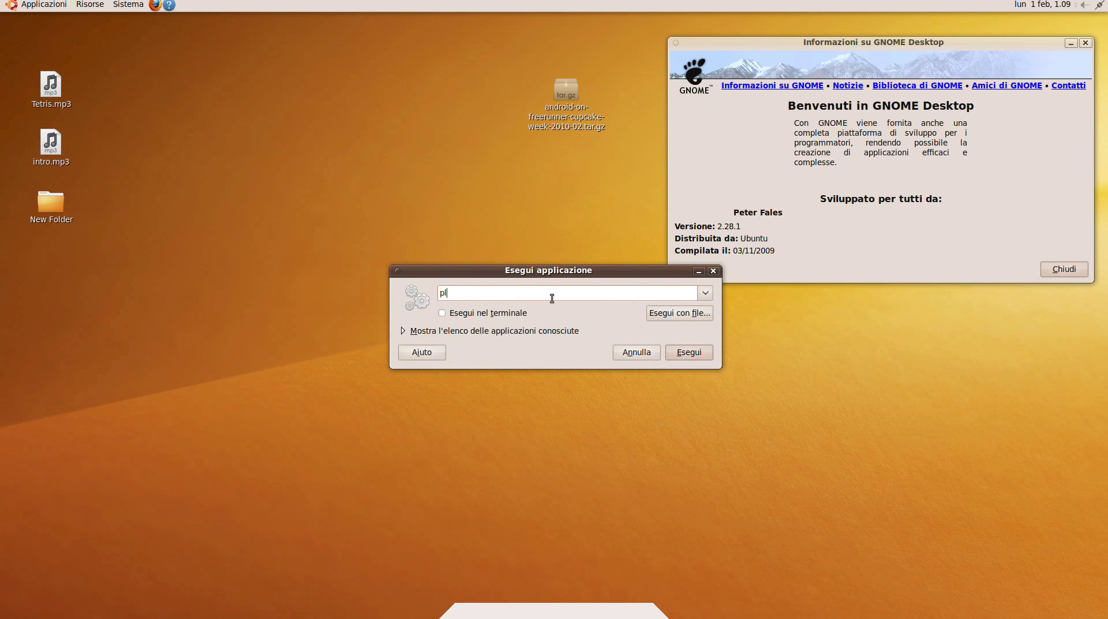
{"action": "type", "text": "asma-desktop"}
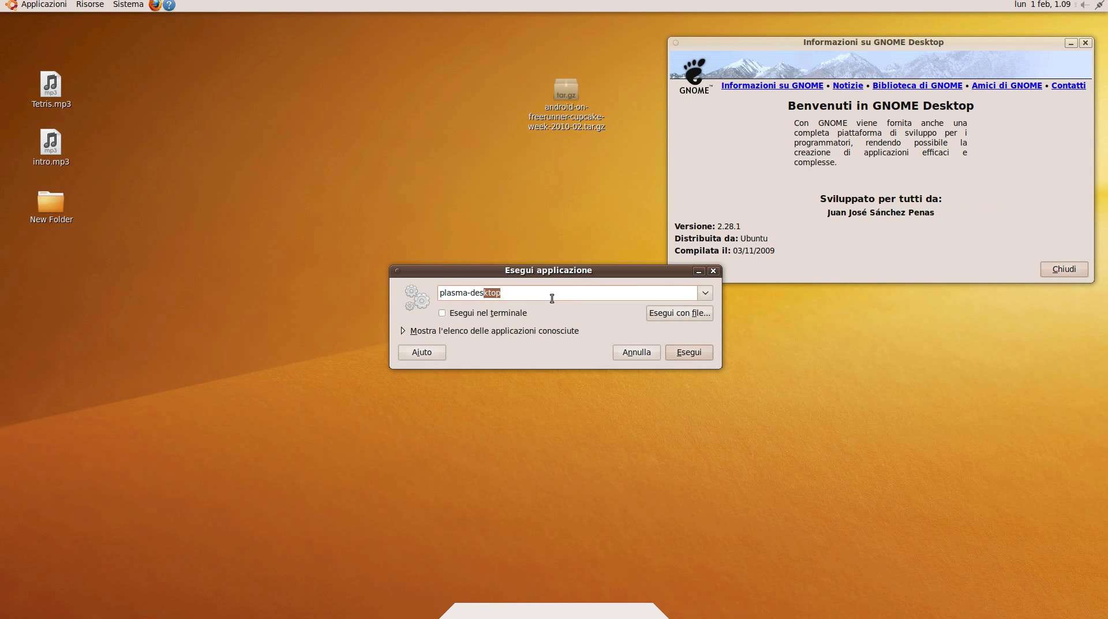
{"action": "key", "text": "Return"}
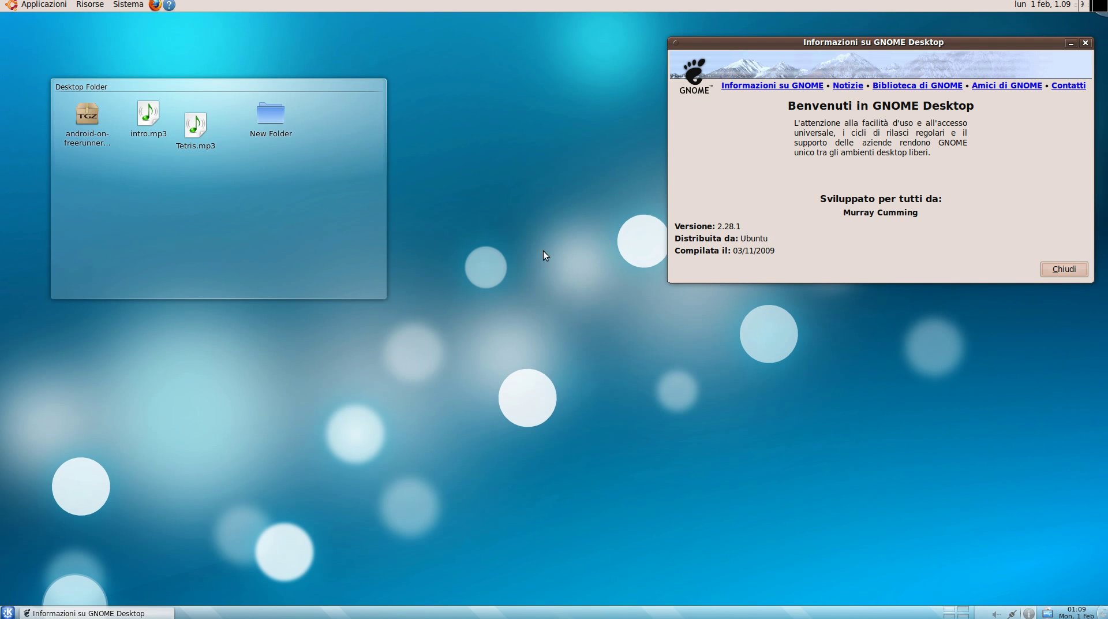
- Look through the GNOME panel's Applicazioni, Risorse and Sistema menus, including the Accessori and Grafica categories
{"action": "left_click", "coordinate": [40, 3]}
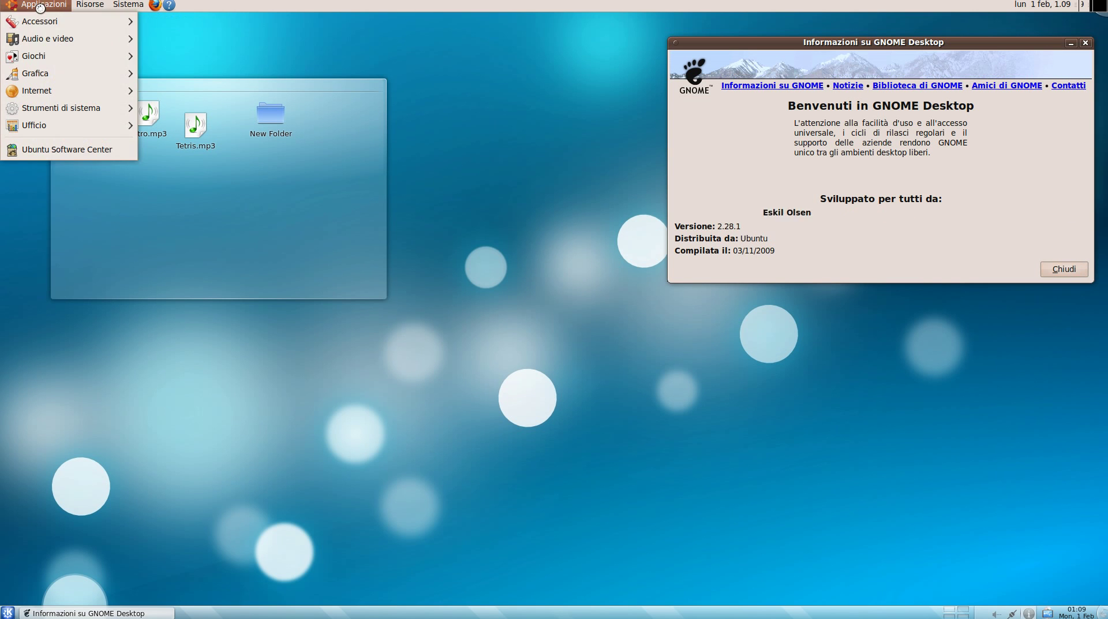
{"action": "mouse_move", "coordinate": [64, 21]}
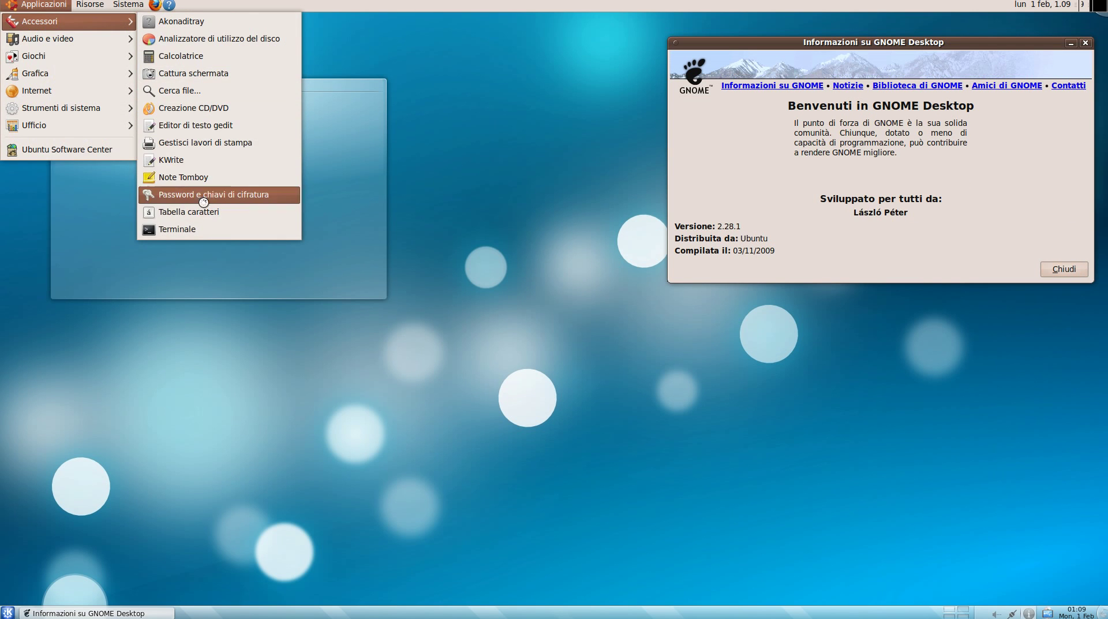
{"action": "mouse_move", "coordinate": [87, 90]}
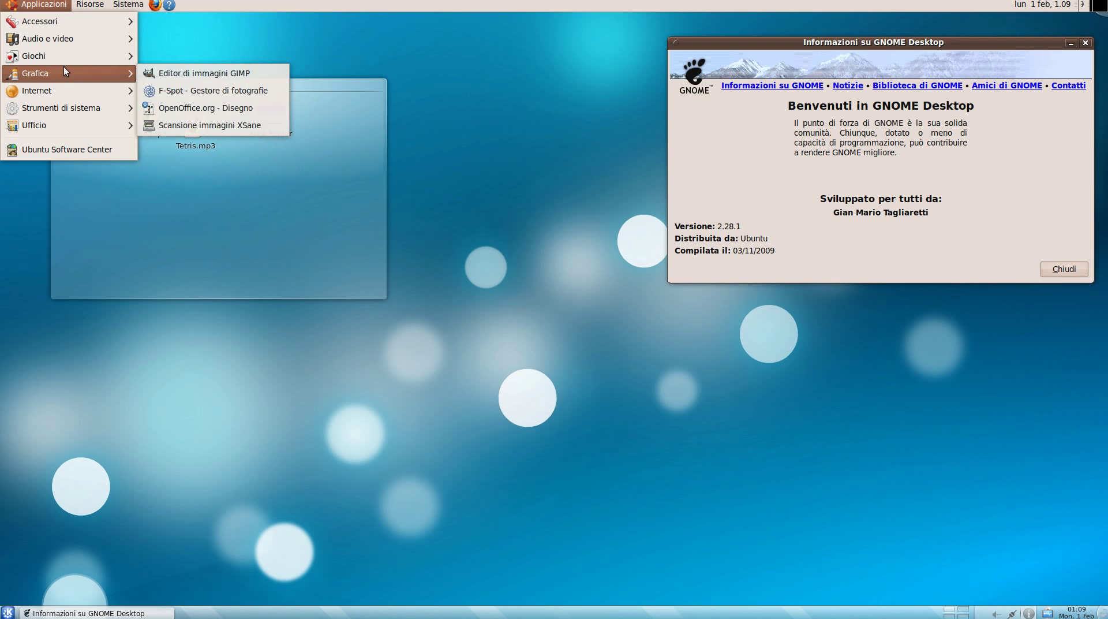
{"action": "mouse_move", "coordinate": [88, 7]}
{"action": "mouse_move", "coordinate": [123, 8]}
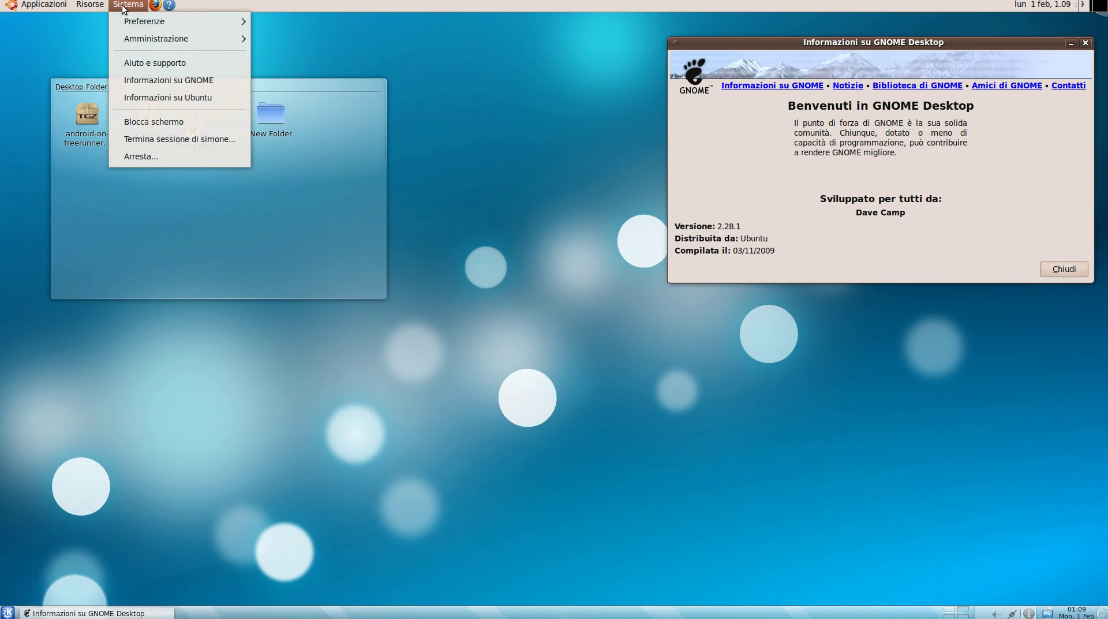
{"action": "left_click", "coordinate": [97, 303]}
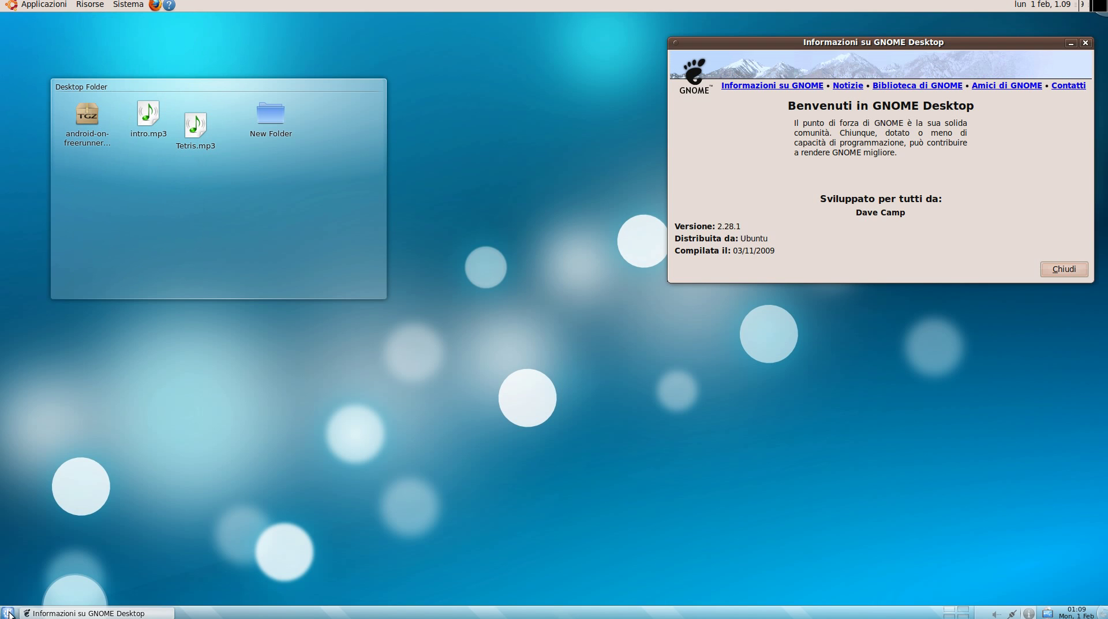
- Examine the Applications and Computer sections of the KDE application launcher, and close it
{"action": "left_click", "coordinate": [8, 611]}
{"action": "left_click", "coordinate": [71, 582]}
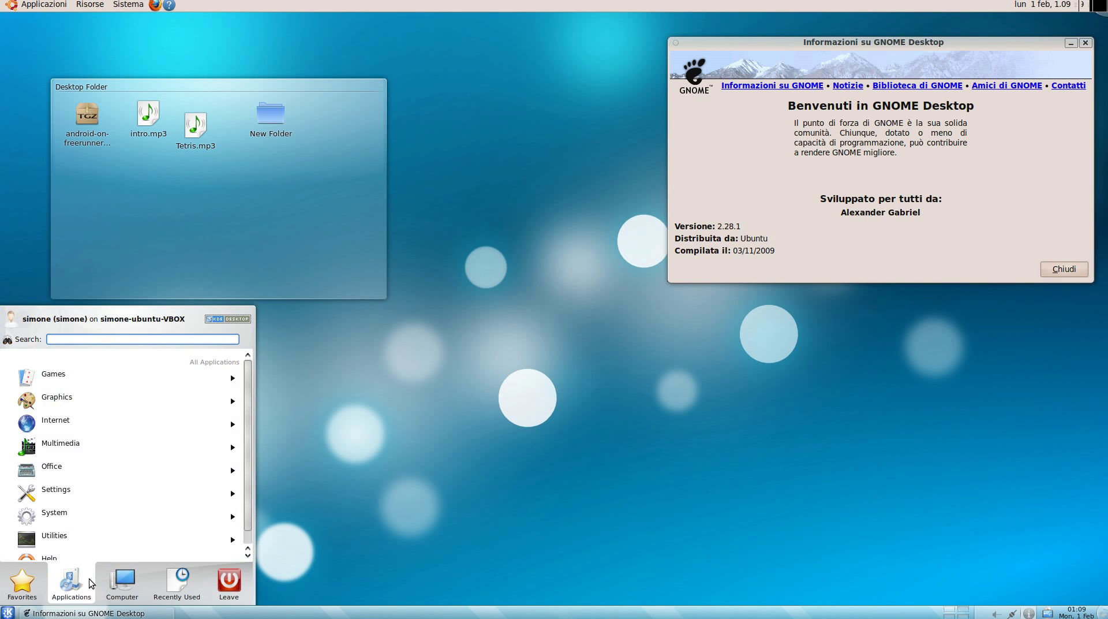
{"action": "mouse_move", "coordinate": [122, 582]}
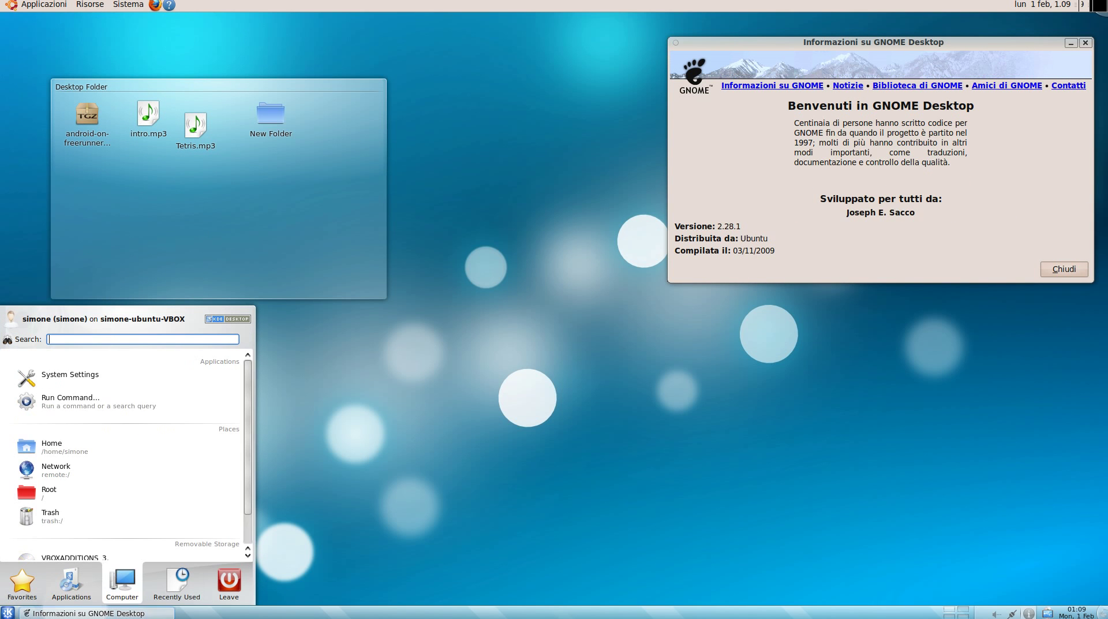
{"action": "left_click", "coordinate": [456, 573]}
- Toggle the GNOME Desktop information window from the KDE taskbar and leave it minimized
{"action": "left_click", "coordinate": [153, 613]}
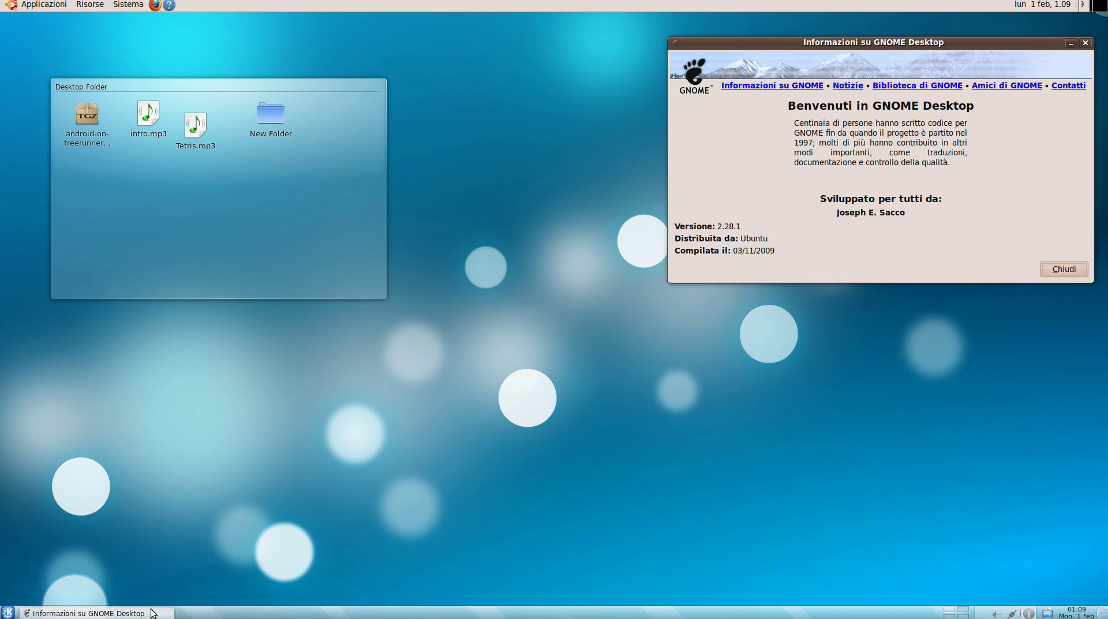
{"action": "left_click", "coordinate": [153, 613]}
{"action": "left_click", "coordinate": [153, 613]}
{"action": "left_click", "coordinate": [153, 613]}
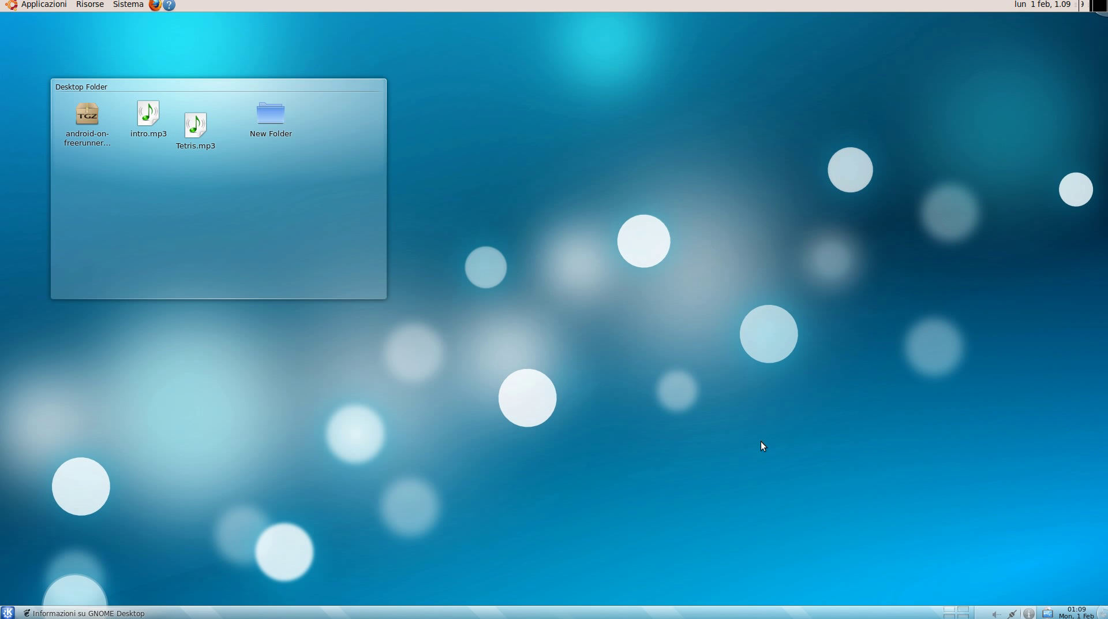
{"action": "key", "text": "ctrl+alt+Right"}
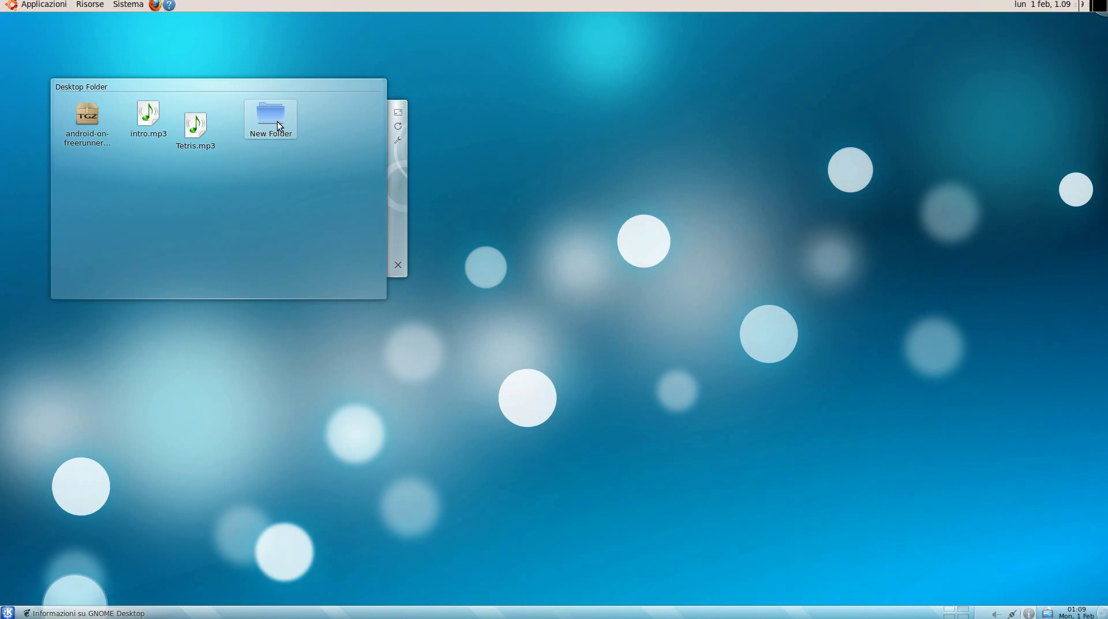
- Open New Folder from the Desktop Folder widget and move its Dolphin window away from the widget
{"action": "mouse_move", "coordinate": [273, 119]}
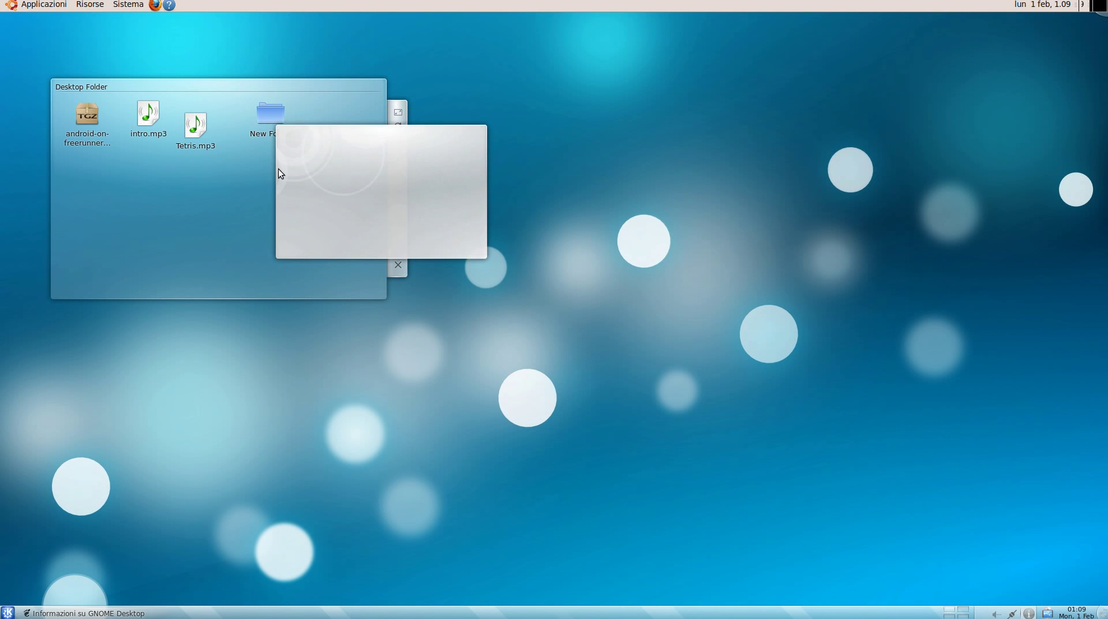
{"action": "left_click", "coordinate": [265, 116]}
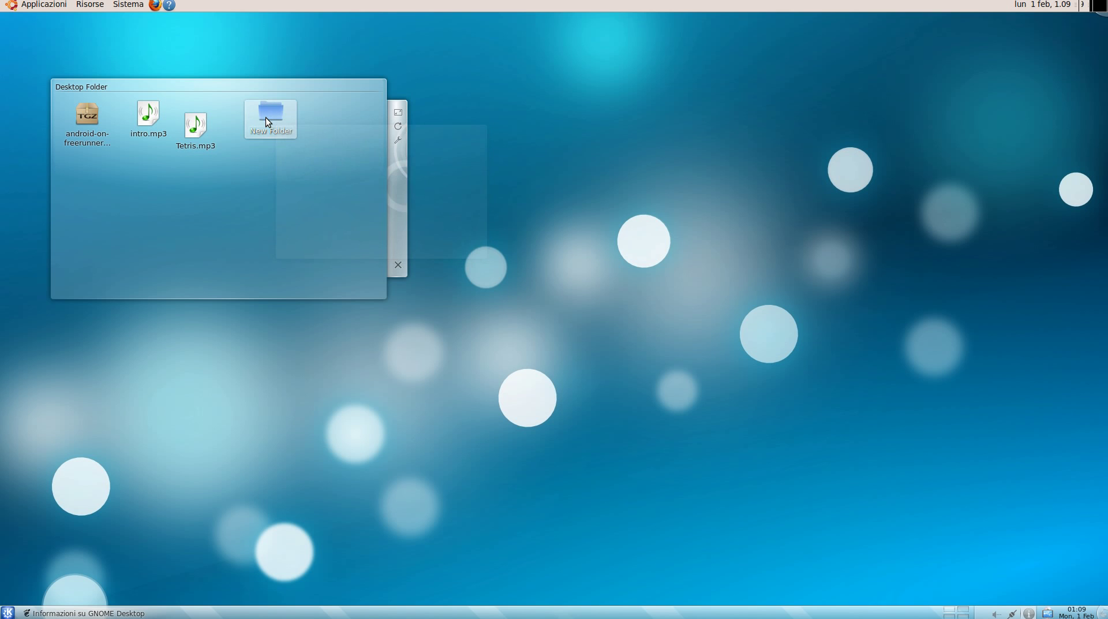
{"action": "left_click_drag", "start_coordinate": [211, 19], "coordinate": [897, 54]}
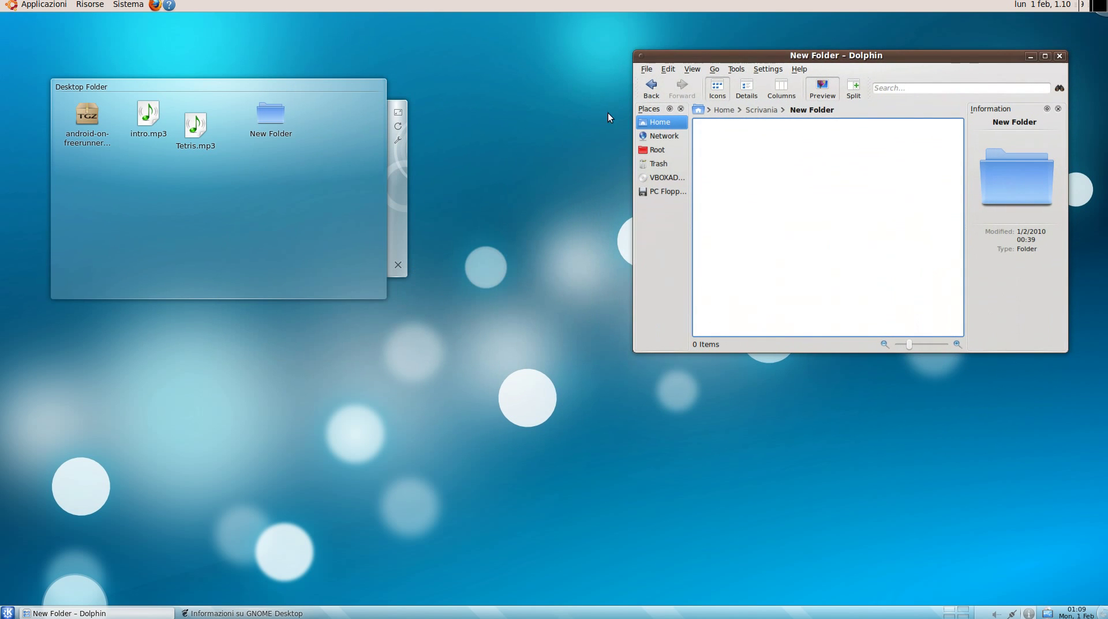
- Open the file type settings for directories from New Folder's properties
{"action": "right_click", "coordinate": [268, 115]}
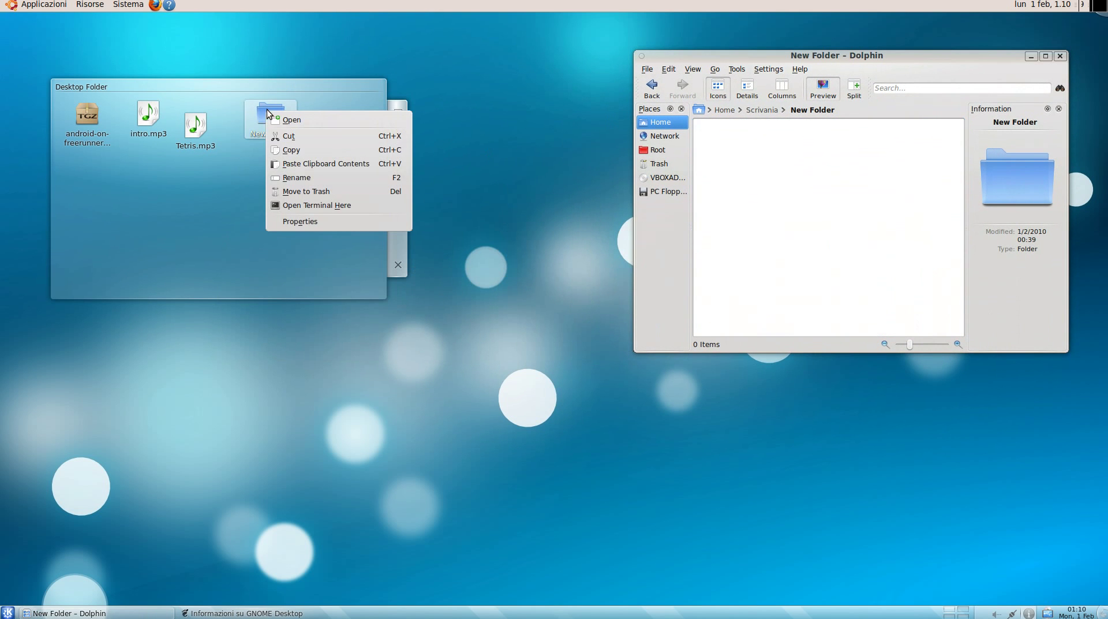
{"action": "left_click", "coordinate": [331, 223]}
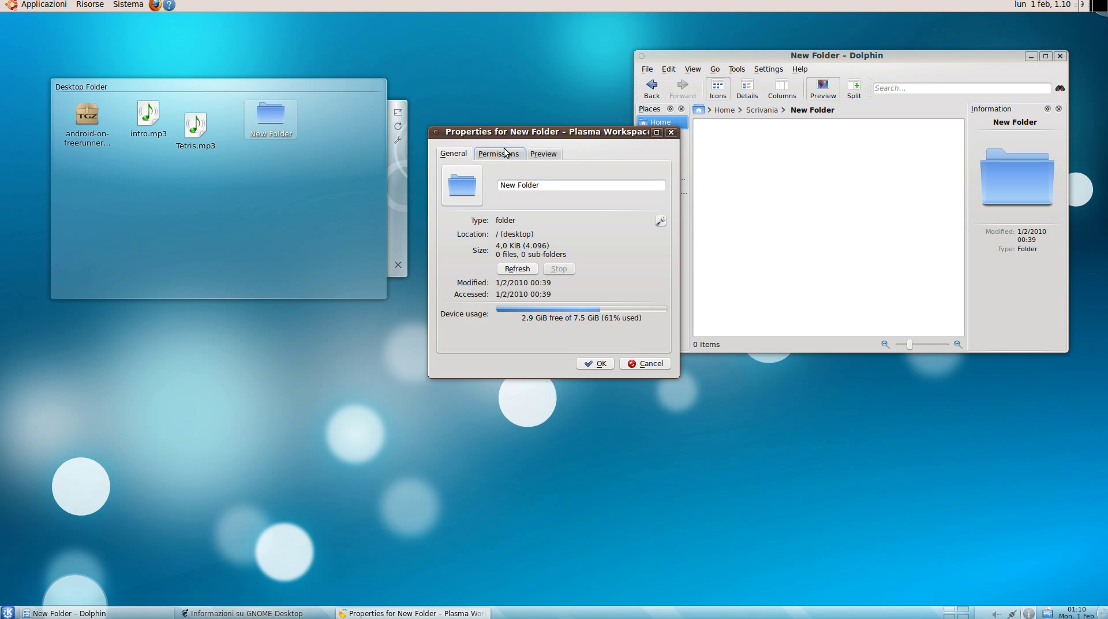
{"action": "left_click", "coordinate": [661, 221]}
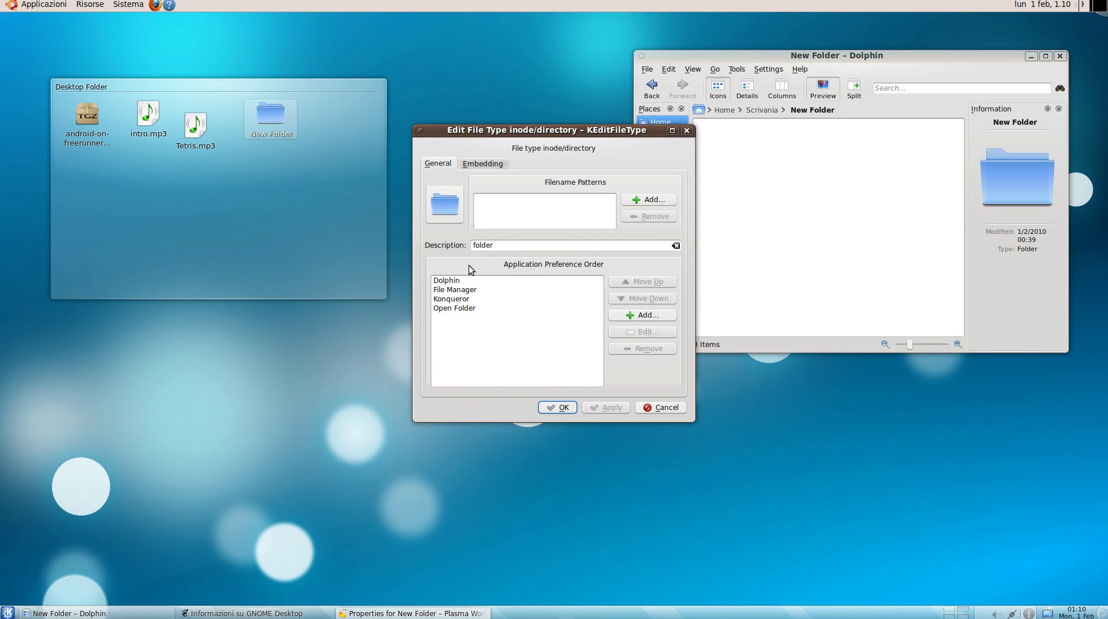
- Move Open Folder to the first place in the directory application preference order, apply it and confirm the folder properties
{"action": "left_click", "coordinate": [454, 309]}
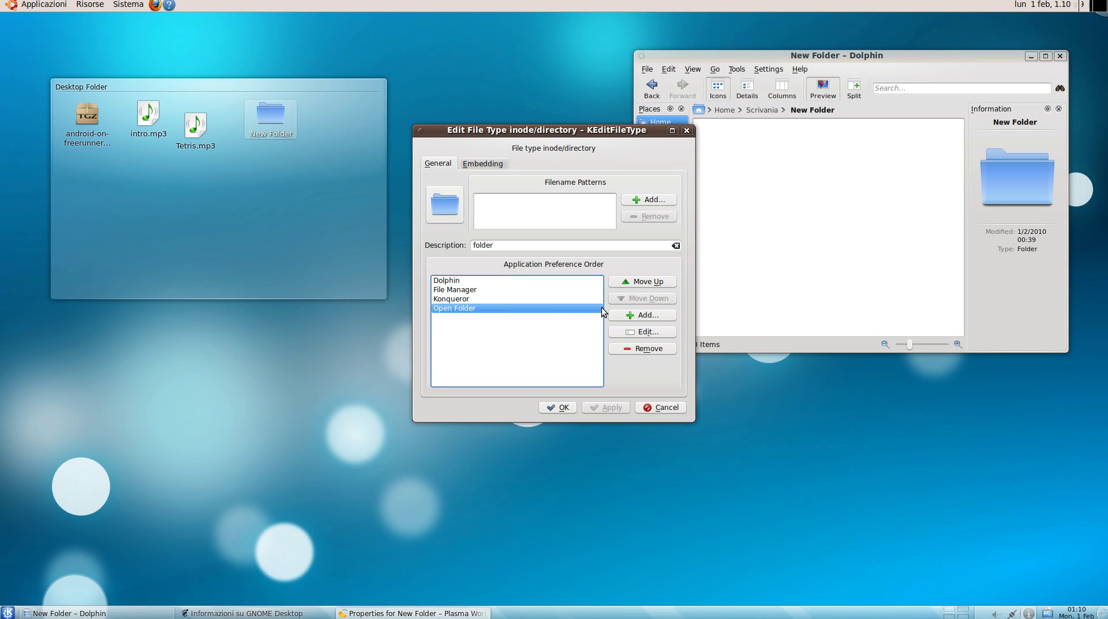
{"action": "left_click", "coordinate": [638, 281]}
{"action": "left_click", "coordinate": [637, 281]}
{"action": "left_click", "coordinate": [637, 283]}
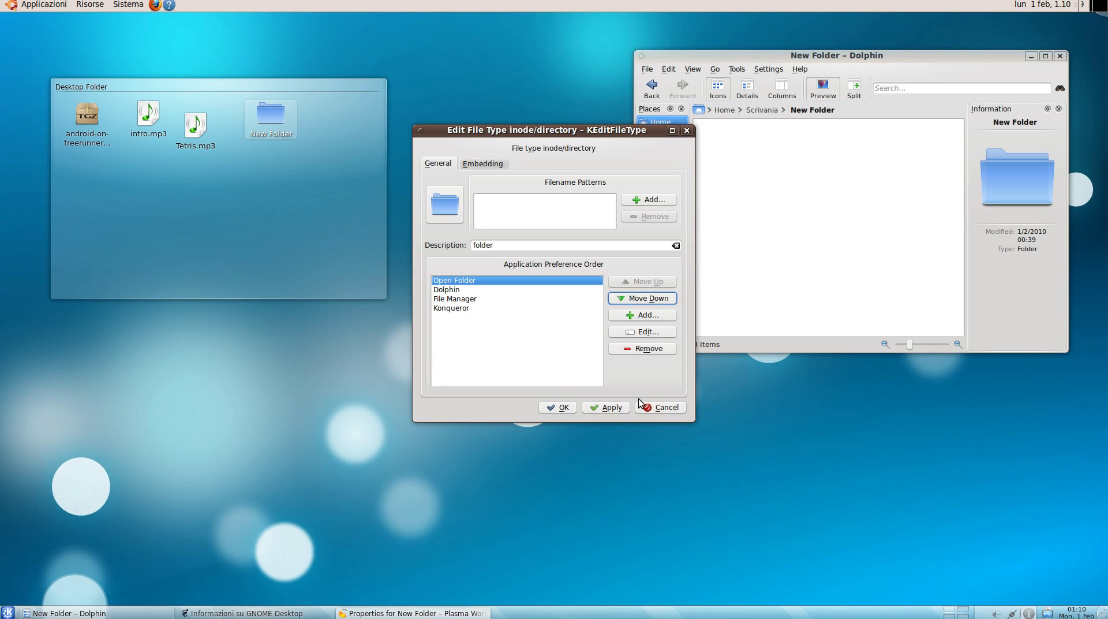
{"action": "left_click", "coordinate": [606, 408]}
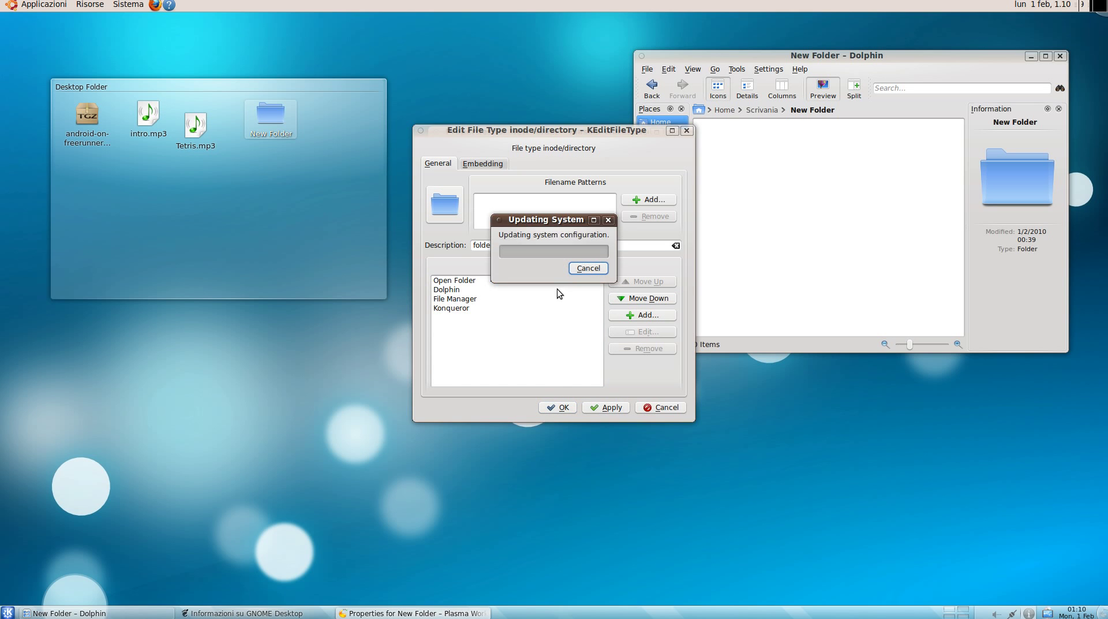
{"action": "left_click", "coordinate": [566, 408]}
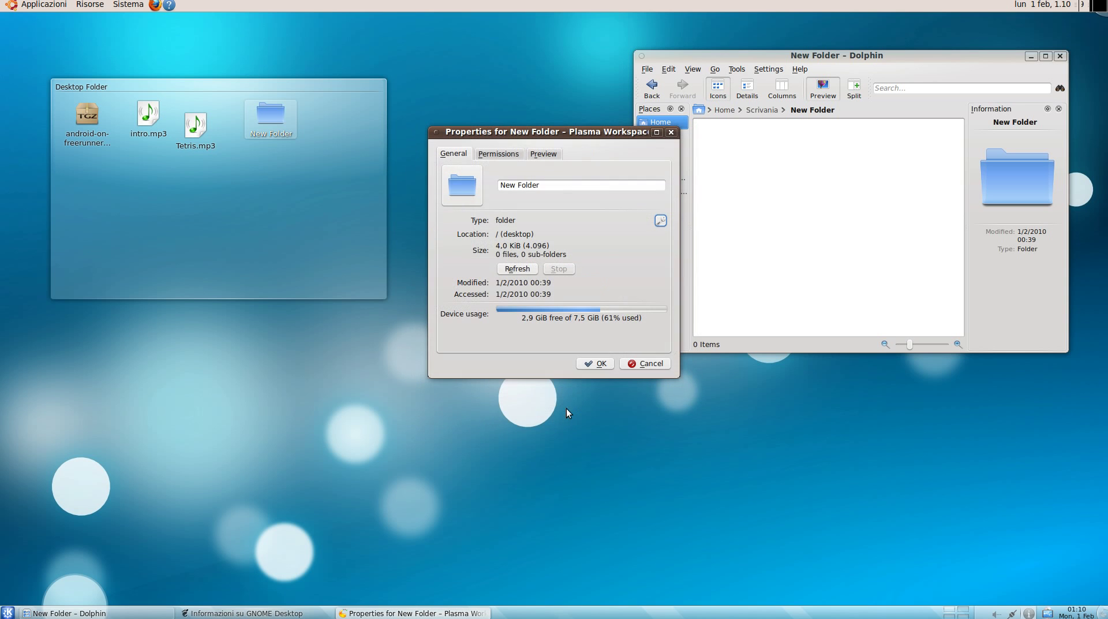
{"action": "left_click", "coordinate": [597, 365]}
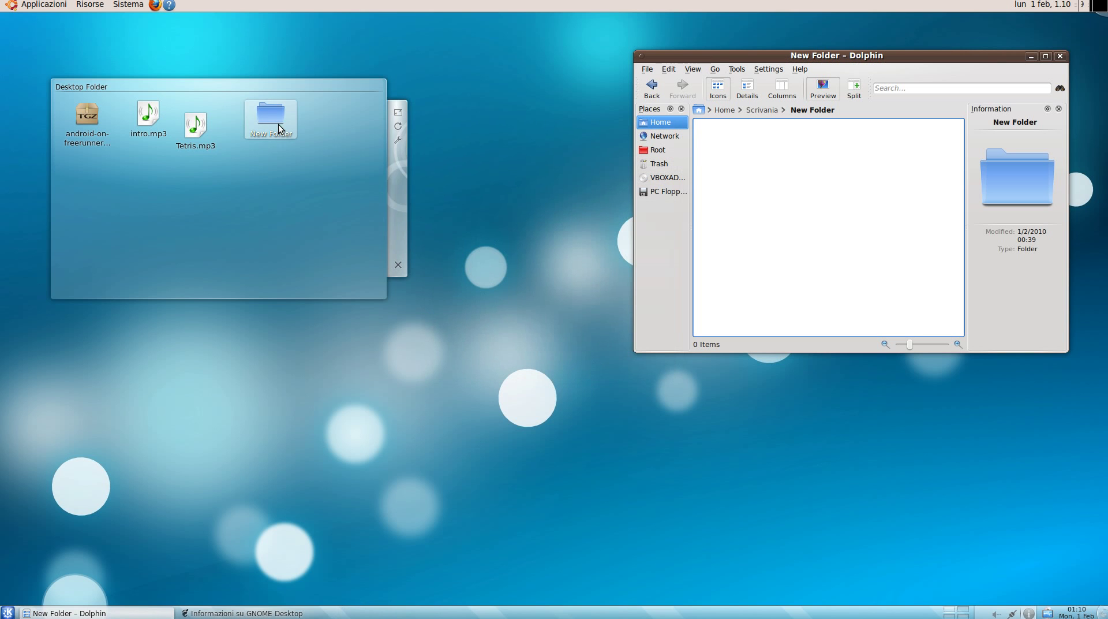
- Open New Folder again from the Desktop Folder widget and shift the new file browser window slightly
{"action": "mouse_move", "coordinate": [275, 120]}
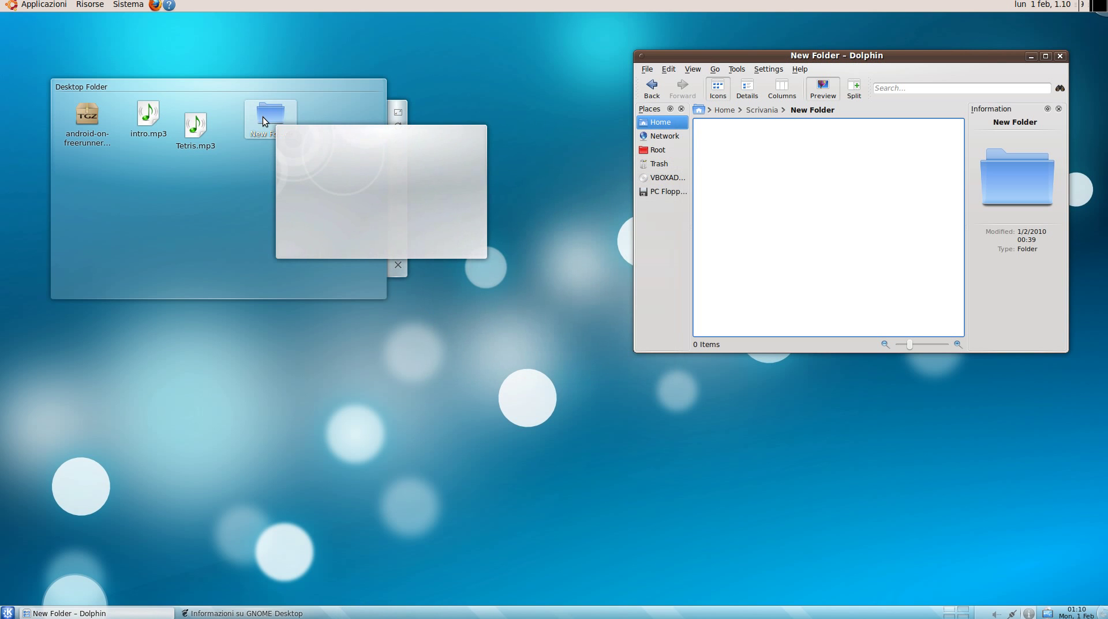
{"action": "left_click", "coordinate": [263, 118]}
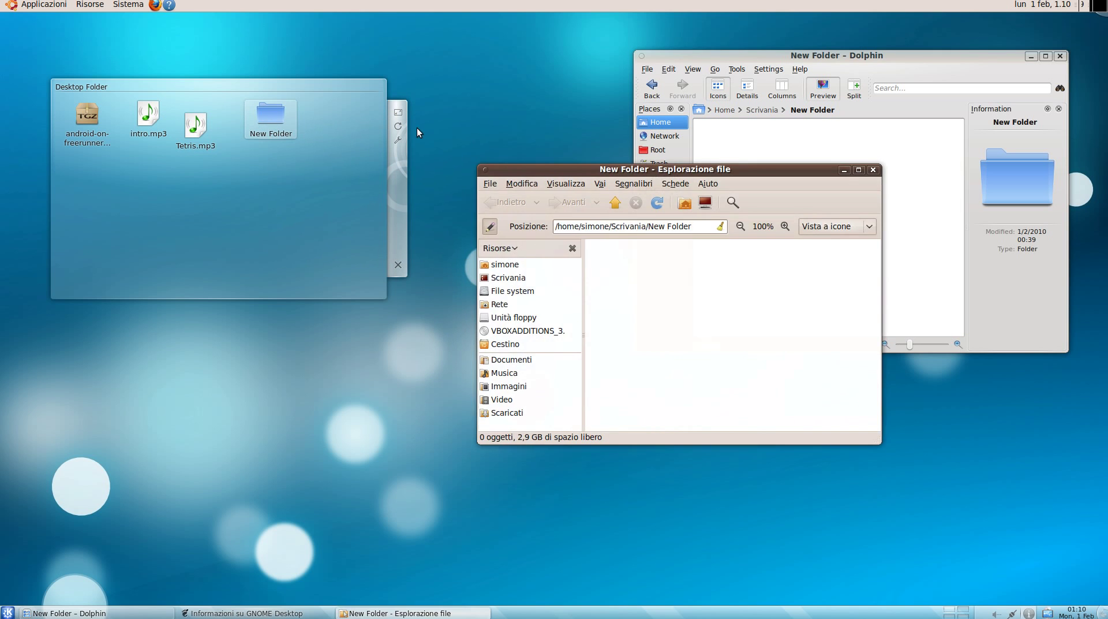
{"action": "left_click_drag", "start_coordinate": [569, 170], "coordinate": [614, 205]}
- Show the version information of the Nautilus file browser and reposition its information window
{"action": "left_click", "coordinate": [754, 210]}
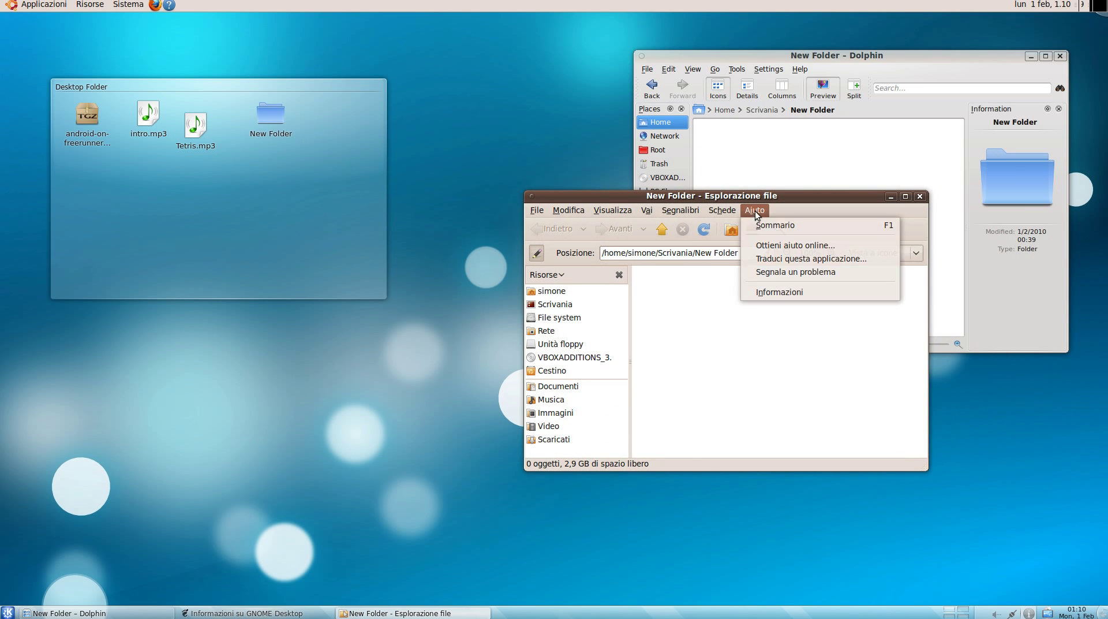
{"action": "left_click", "coordinate": [771, 290]}
{"action": "left_click_drag", "start_coordinate": [703, 276], "coordinate": [631, 263]}
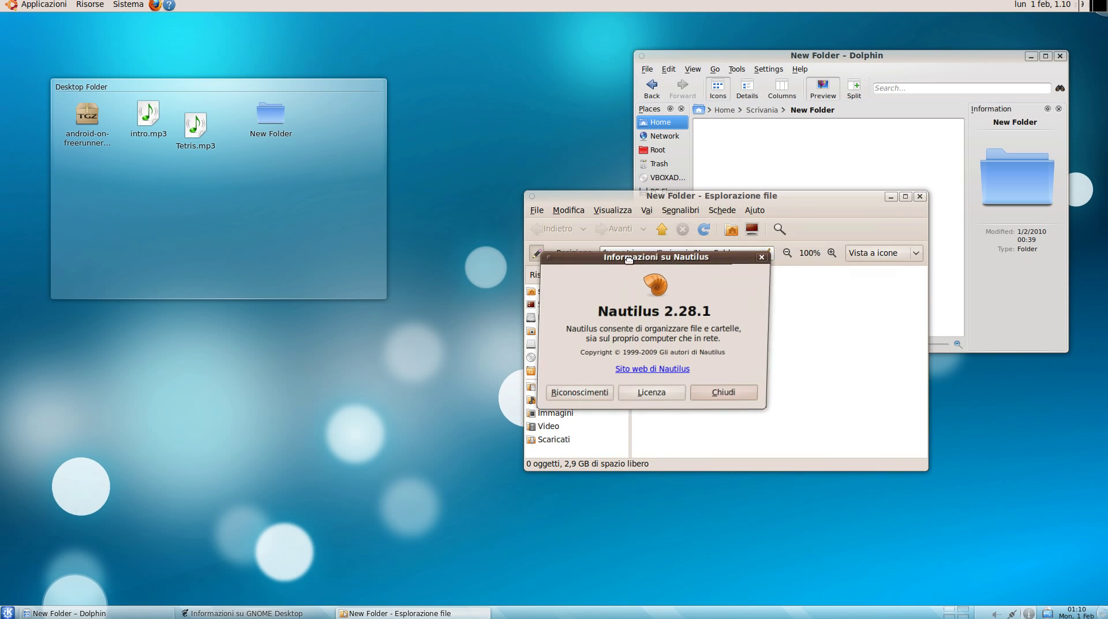
- Show the About Dolphin information and move it over the side of the Dolphin window
{"action": "left_click", "coordinate": [799, 69]}
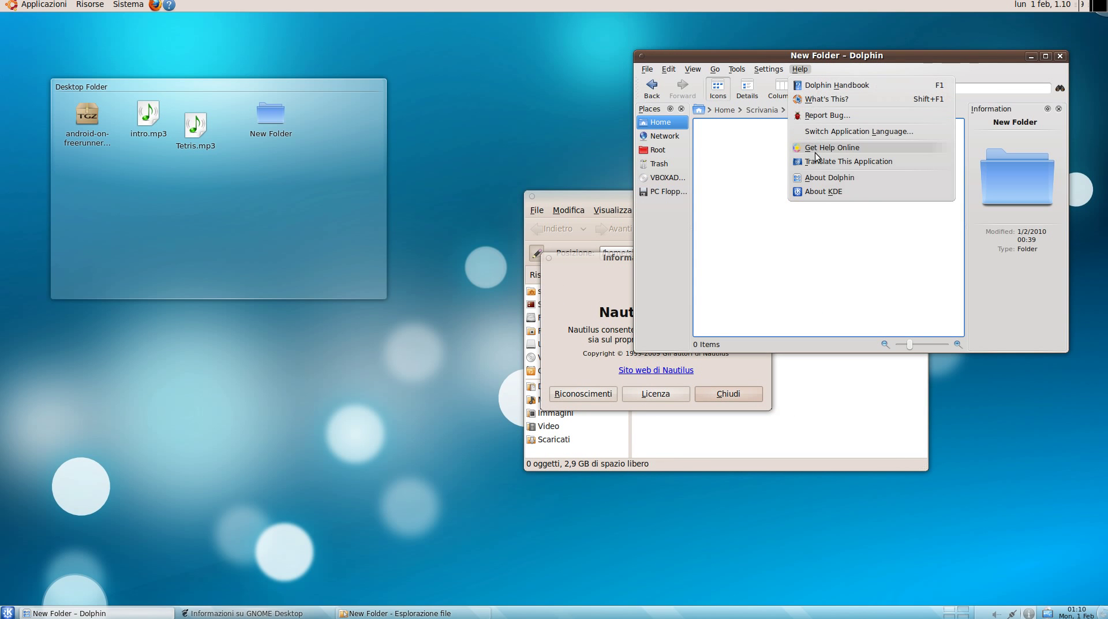
{"action": "left_click", "coordinate": [824, 179]}
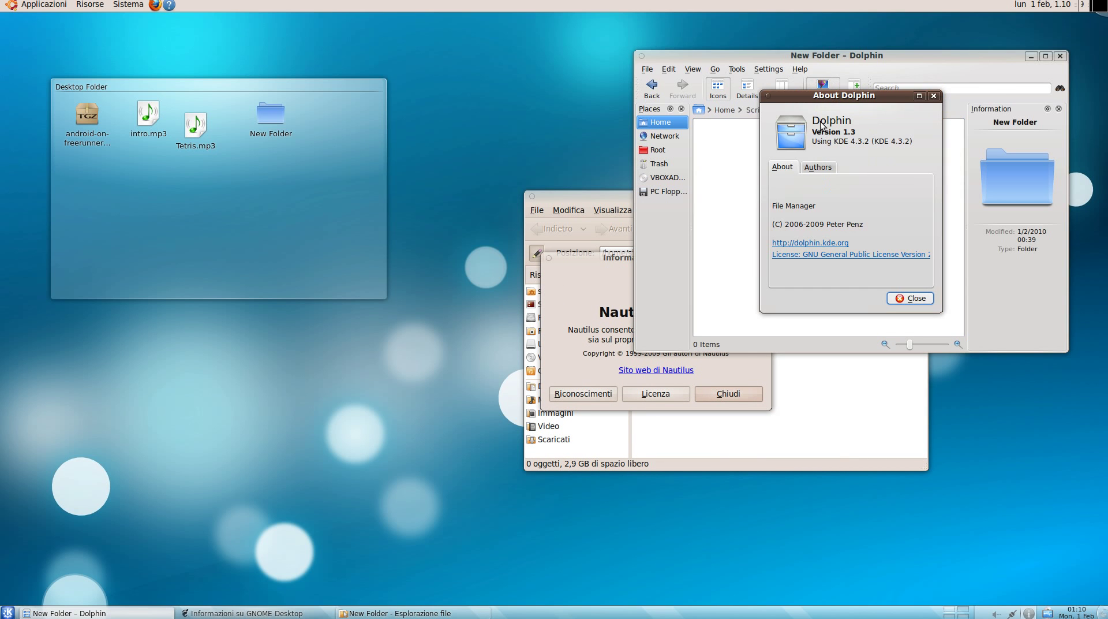
{"action": "left_click_drag", "start_coordinate": [832, 103], "coordinate": [953, 88]}
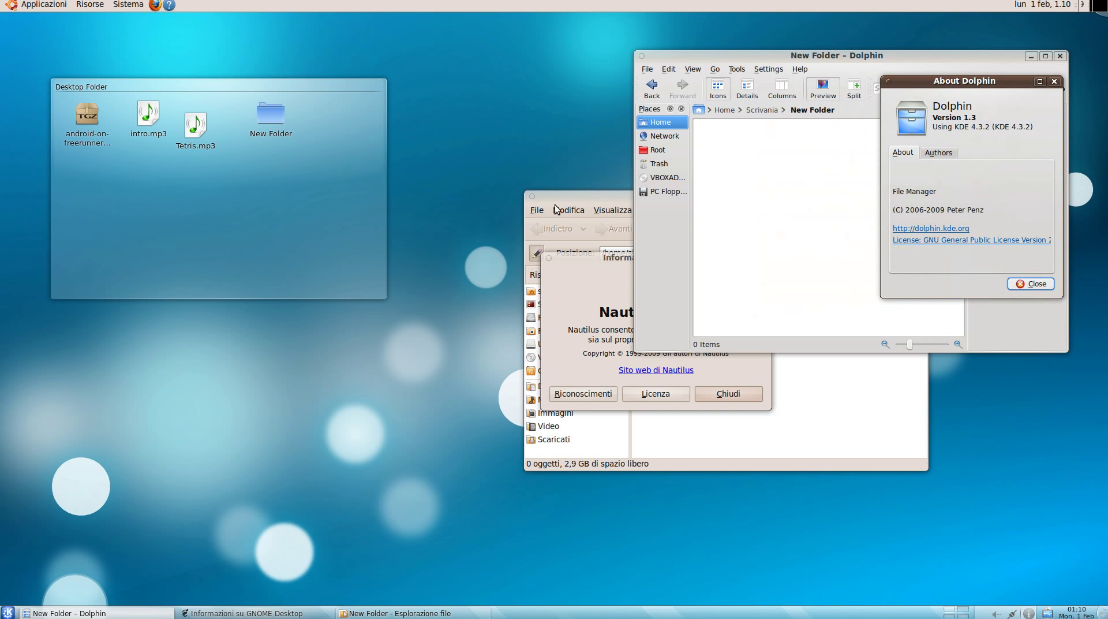
- Bring the Nautilus windows to the front and place the Nautilus information window beside the About Dolphin window
{"action": "left_click", "coordinate": [590, 199]}
{"action": "left_click", "coordinate": [635, 254]}
{"action": "left_click_drag", "start_coordinate": [635, 255], "coordinate": [786, 209]}
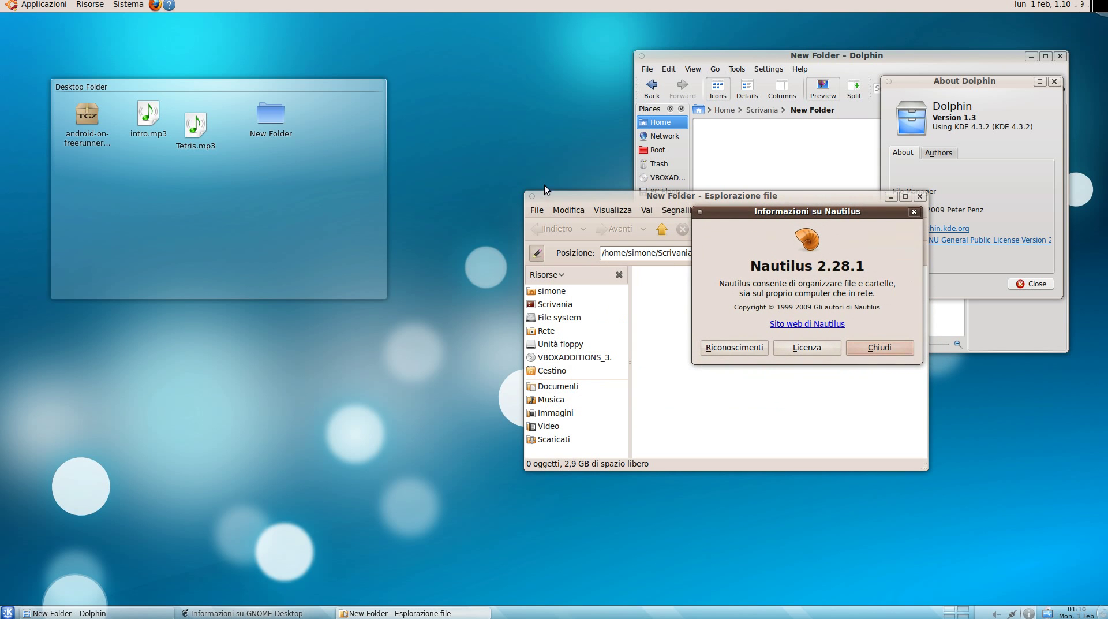
- Show the GNOME panel's version information and move its window clear of the file browser windows
{"action": "right_click", "coordinate": [256, 4]}
{"action": "left_click", "coordinate": [303, 94]}
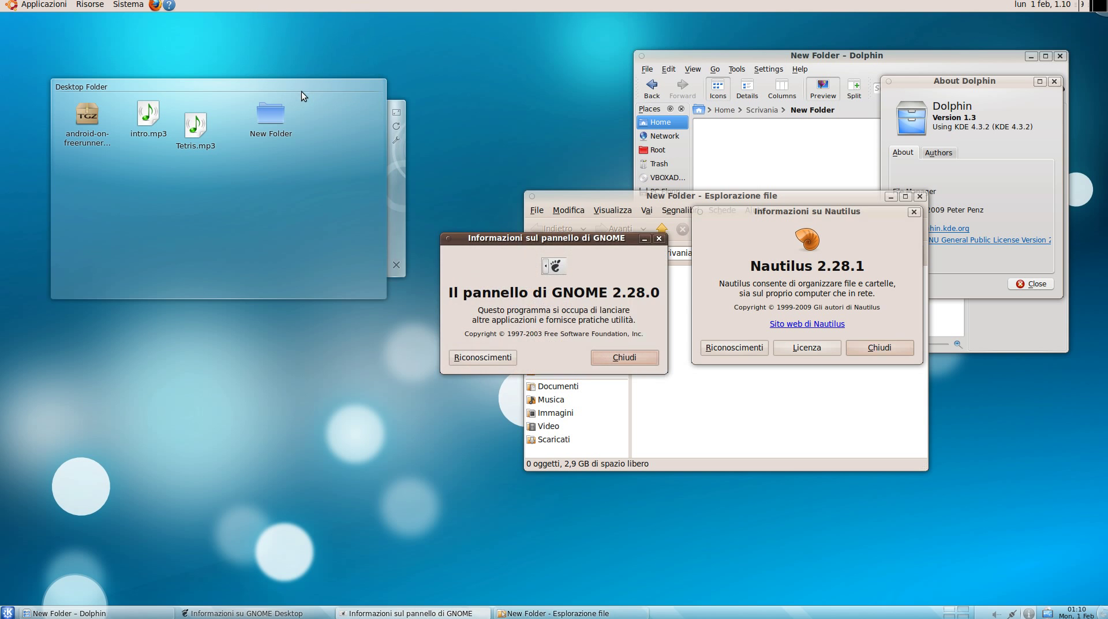
{"action": "left_click_drag", "start_coordinate": [516, 240], "coordinate": [448, 41]}
- Examine the KDE panel's options and its list of available widgets, and show the GNOME panel's options for comparison
{"action": "right_click", "coordinate": [726, 613]}
{"action": "mouse_move", "coordinate": [761, 600]}
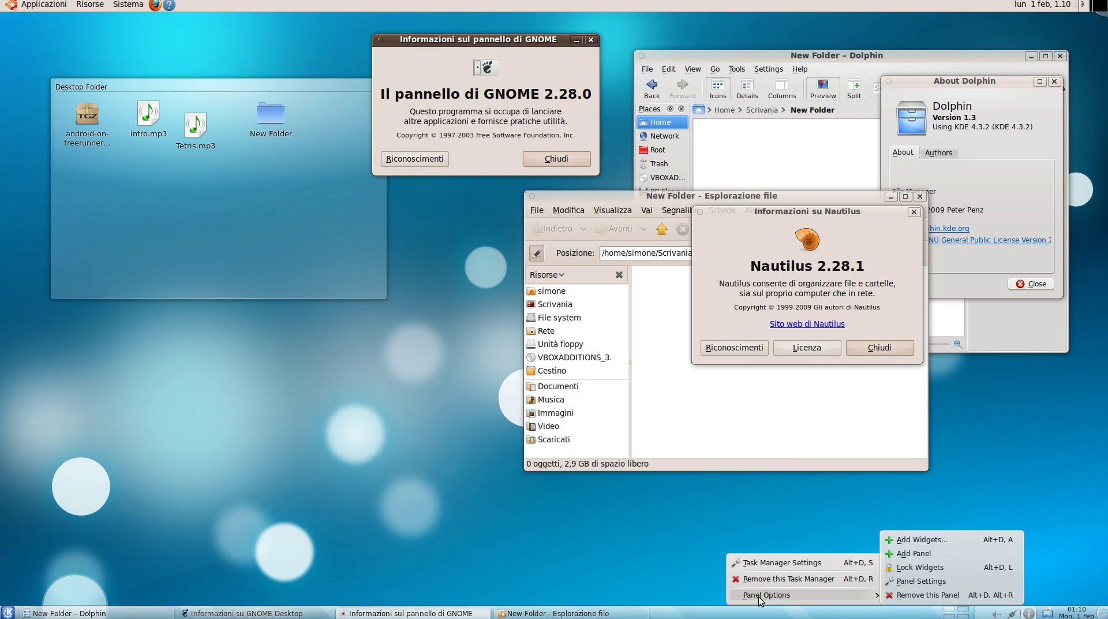
{"action": "key", "text": "Escape"}
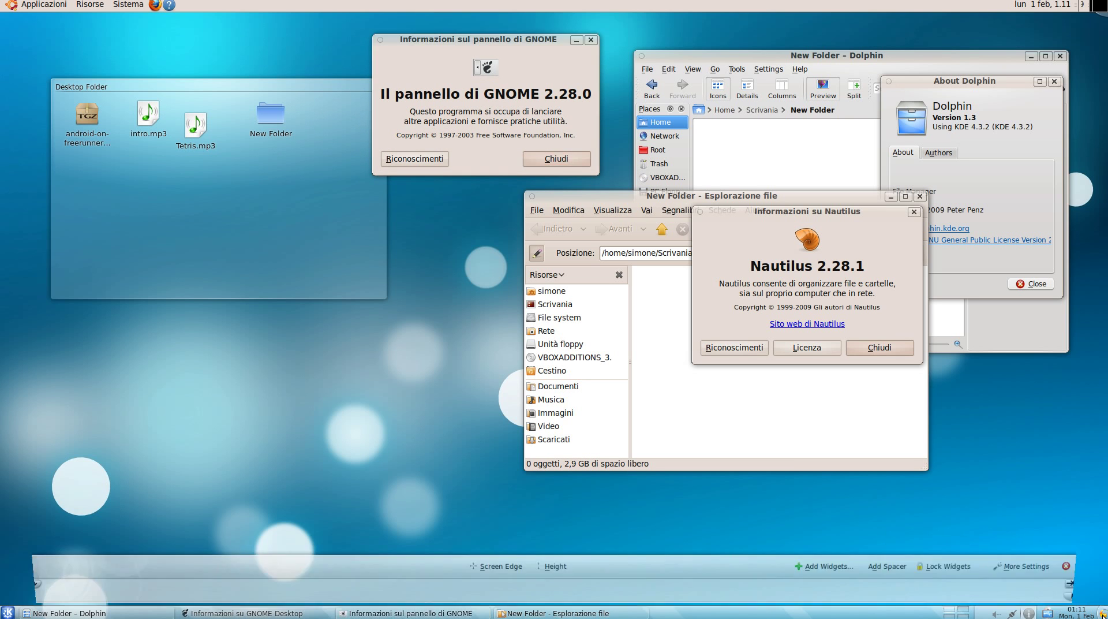
{"action": "left_click", "coordinate": [844, 566]}
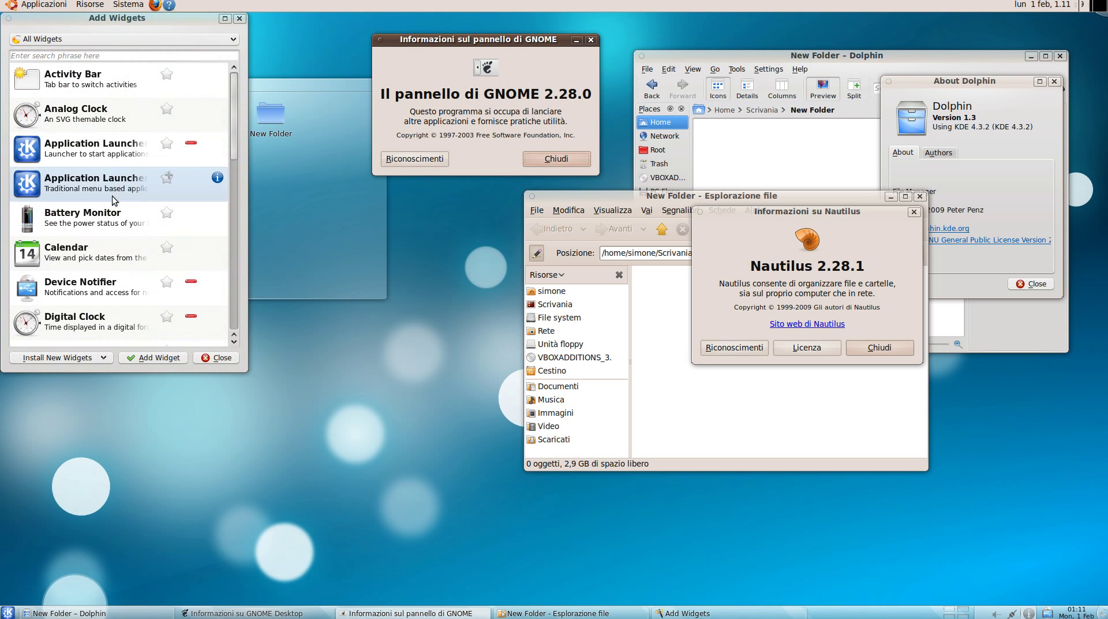
{"action": "scroll", "coordinate": [116, 220], "scroll_direction": "down", "scroll_amount": 10}
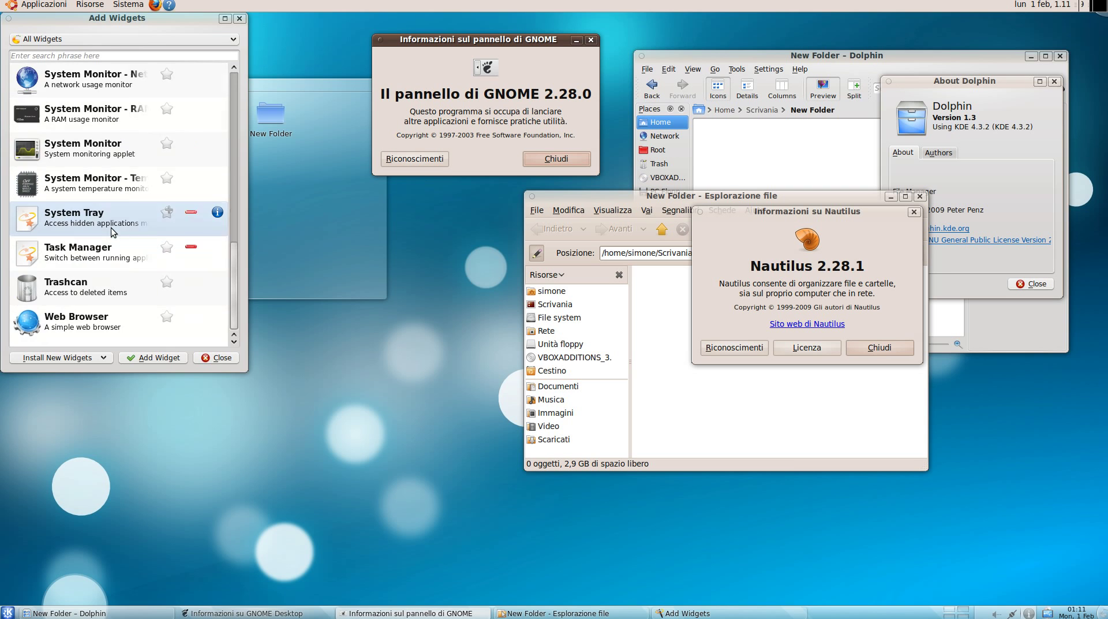
{"action": "left_click", "coordinate": [239, 19]}
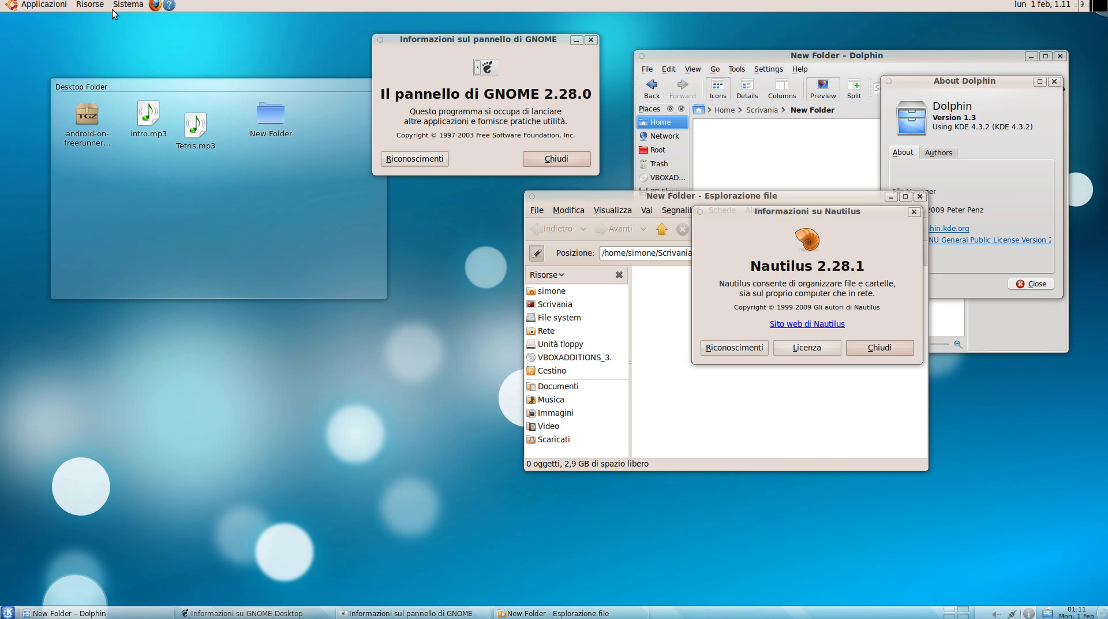
{"action": "right_click", "coordinate": [224, 10]}
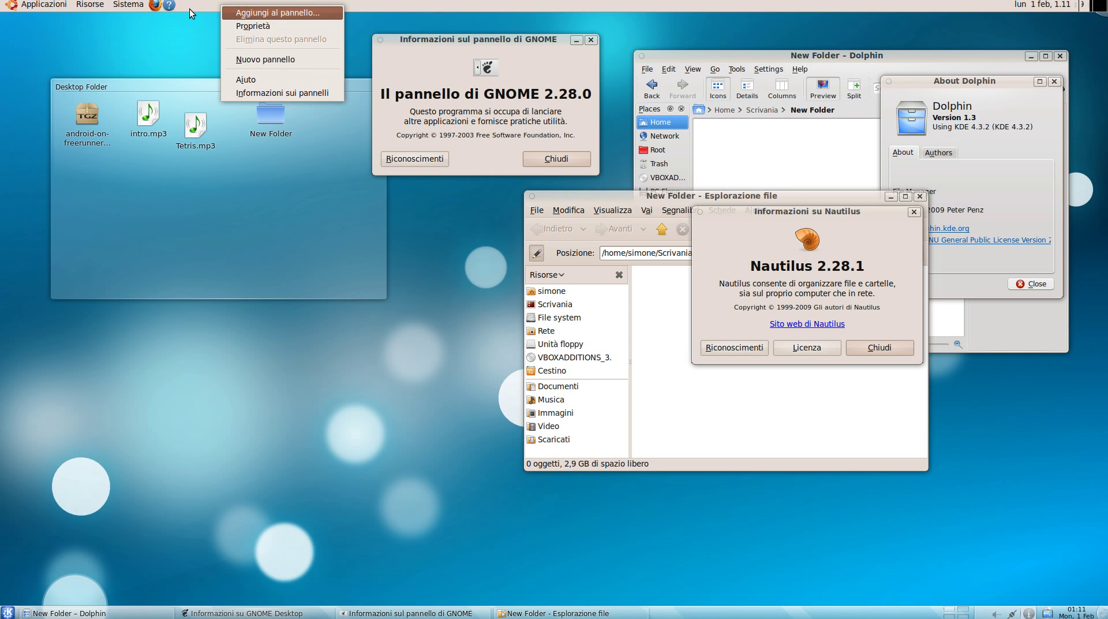
{"action": "left_click", "coordinate": [87, 5]}
- Launch Konqueror from the GNOME applications, move its window toward the middle of the desktop and minimize it
{"action": "left_click", "coordinate": [34, 6]}
{"action": "mouse_move", "coordinate": [33, 38]}
{"action": "mouse_move", "coordinate": [36, 92]}
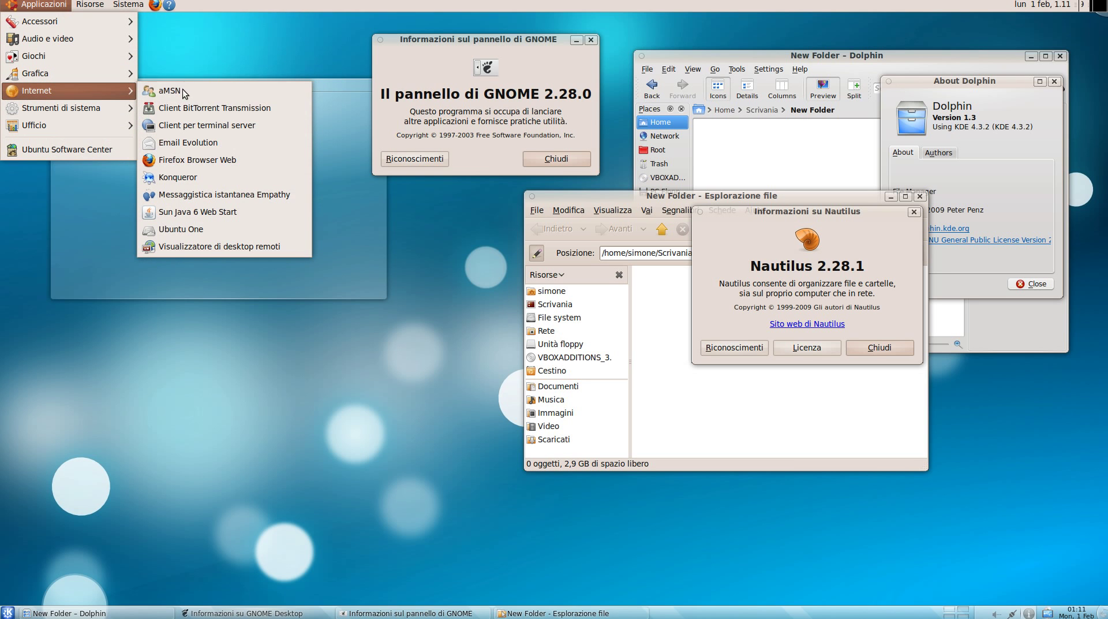
{"action": "left_click", "coordinate": [204, 183]}
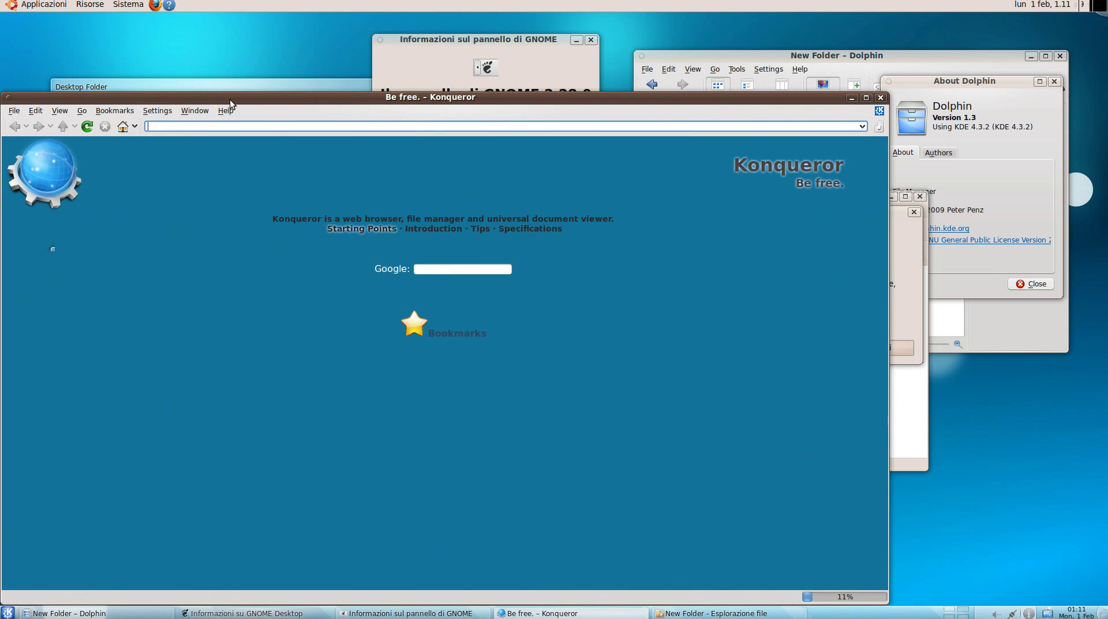
{"action": "left_click_drag", "start_coordinate": [223, 103], "coordinate": [304, 62]}
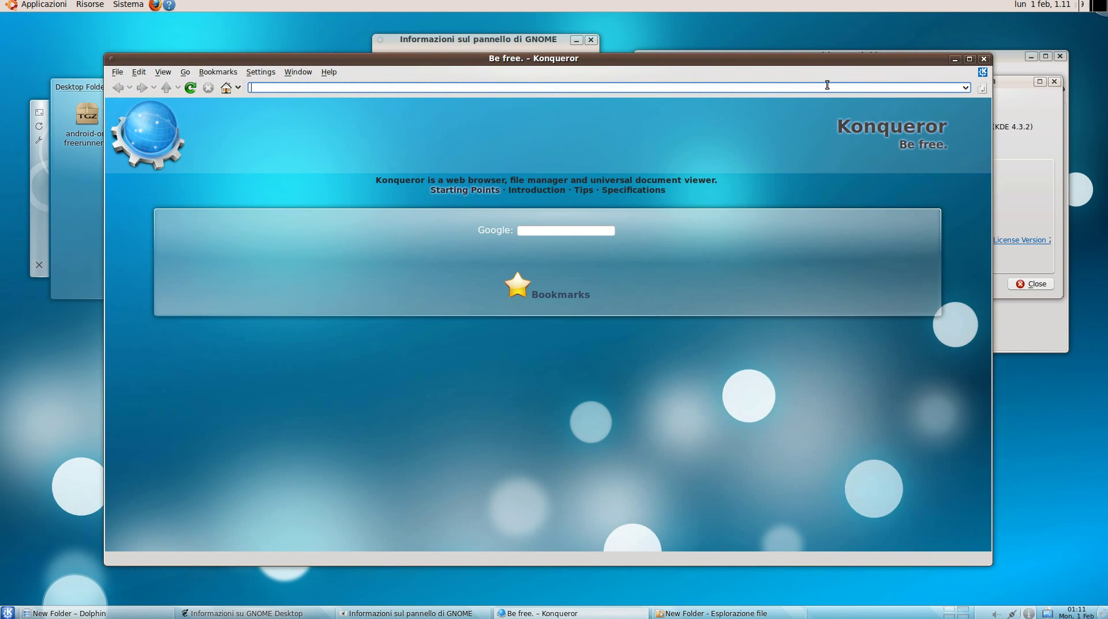
{"action": "left_click", "coordinate": [955, 58]}
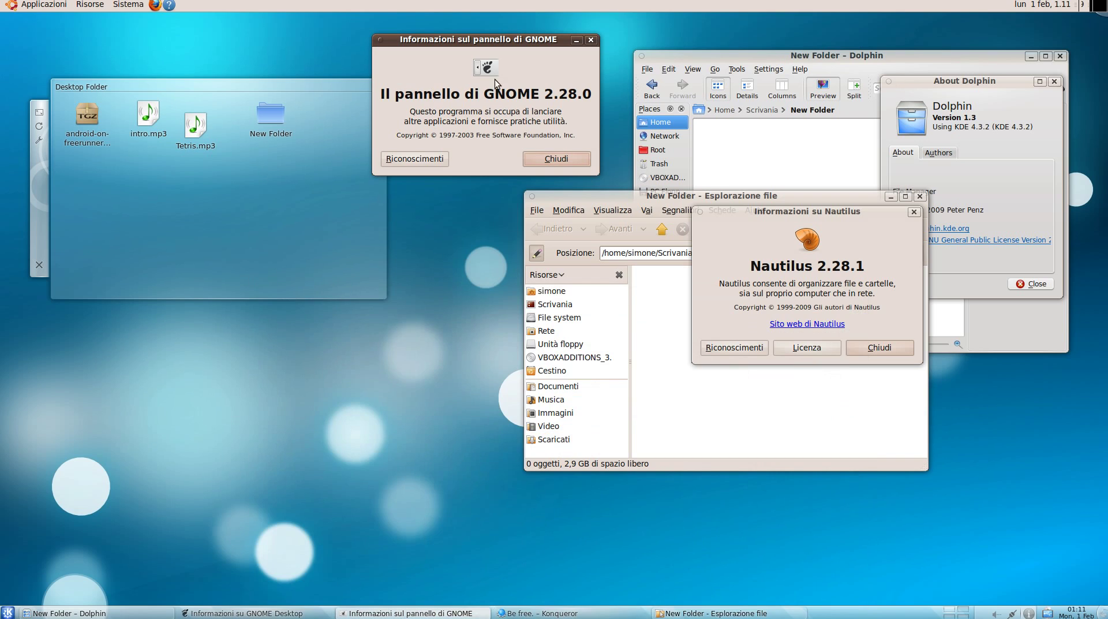
- Move the Desktop Folder widget lower on the desktop, and open its Tetris.mp3 file in the music player before closing the player
{"action": "left_click_drag", "start_coordinate": [283, 86], "coordinate": [227, 223]}
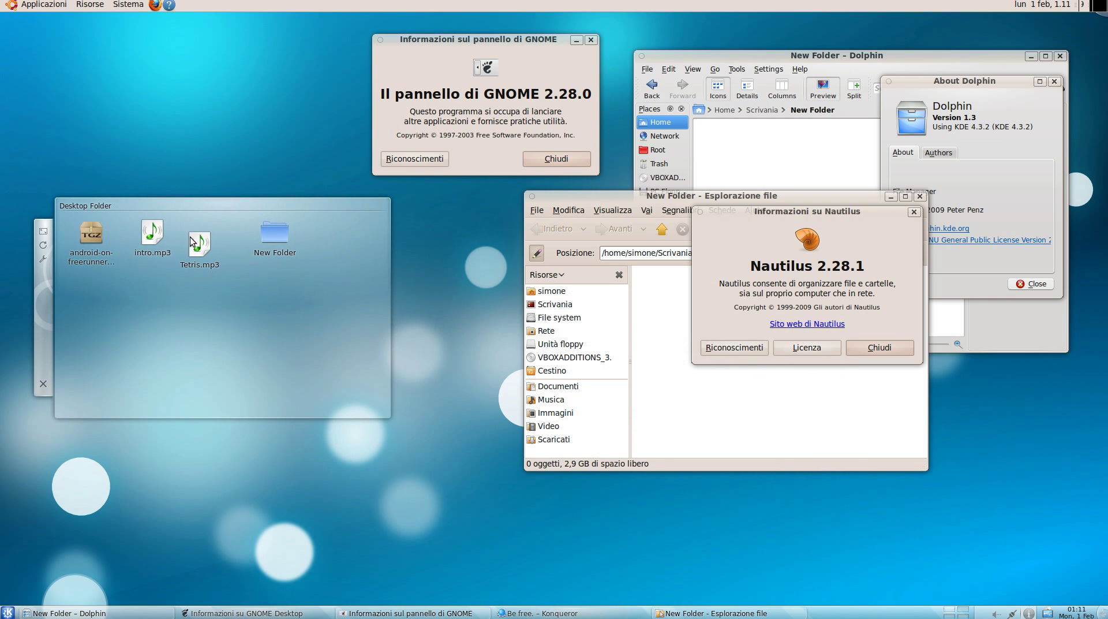
{"action": "right_click", "coordinate": [197, 249]}
{"action": "left_click", "coordinate": [228, 248]}
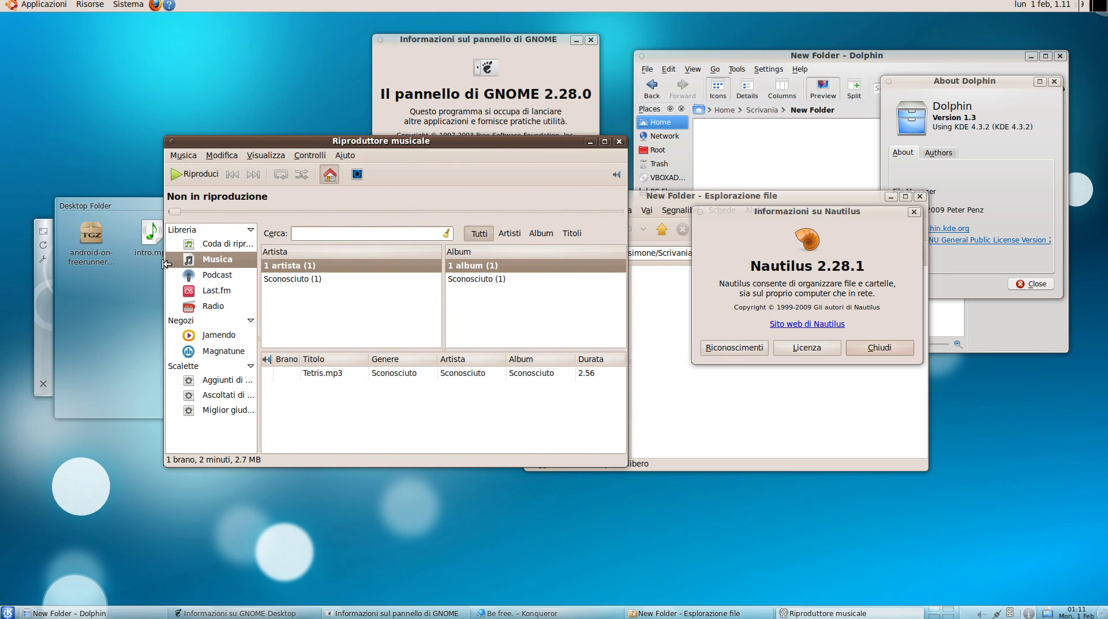
{"action": "left_click", "coordinate": [616, 143]}
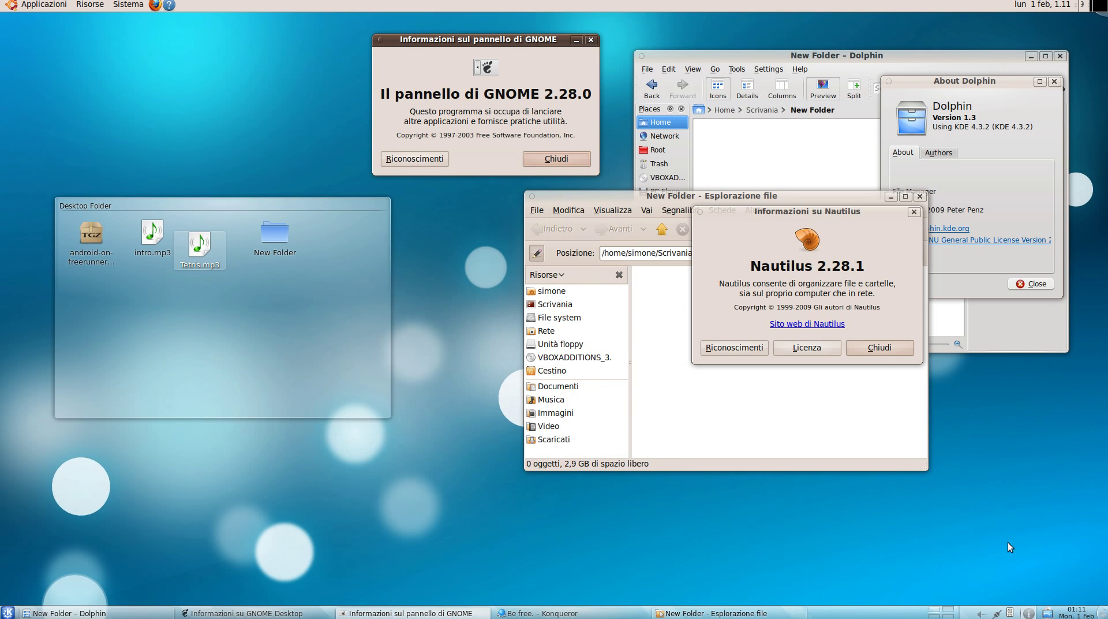
- Look at the network connections and recently plugged-in devices in the system tray, and raise the sound volume
{"action": "left_click", "coordinate": [1000, 615]}
{"action": "mouse_move", "coordinate": [1015, 598]}
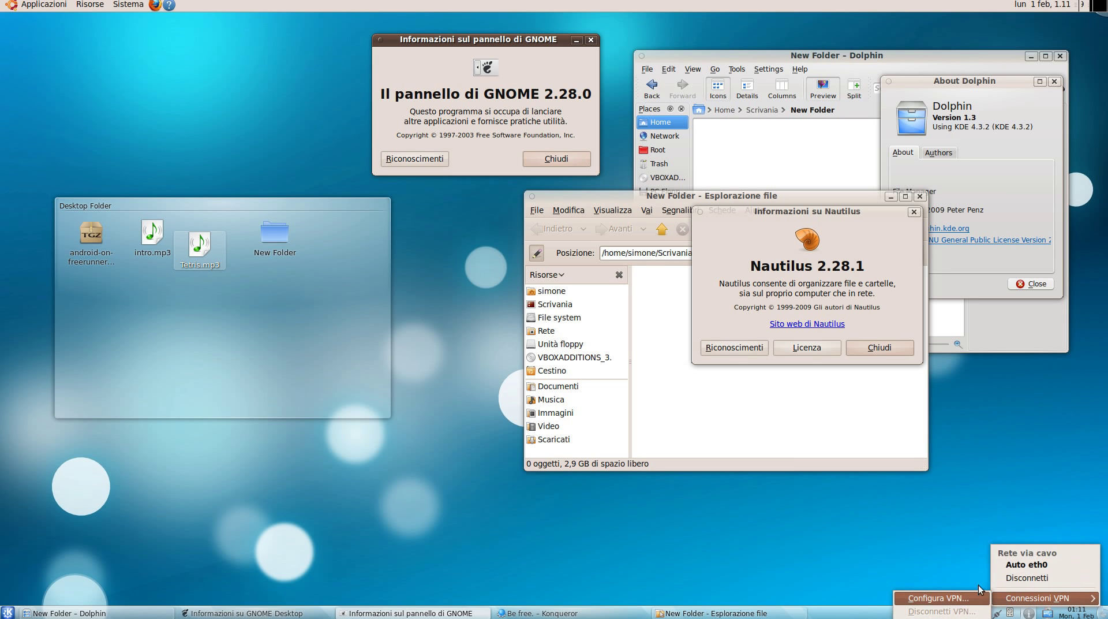
{"action": "left_click", "coordinate": [977, 577]}
{"action": "left_click", "coordinate": [983, 613]}
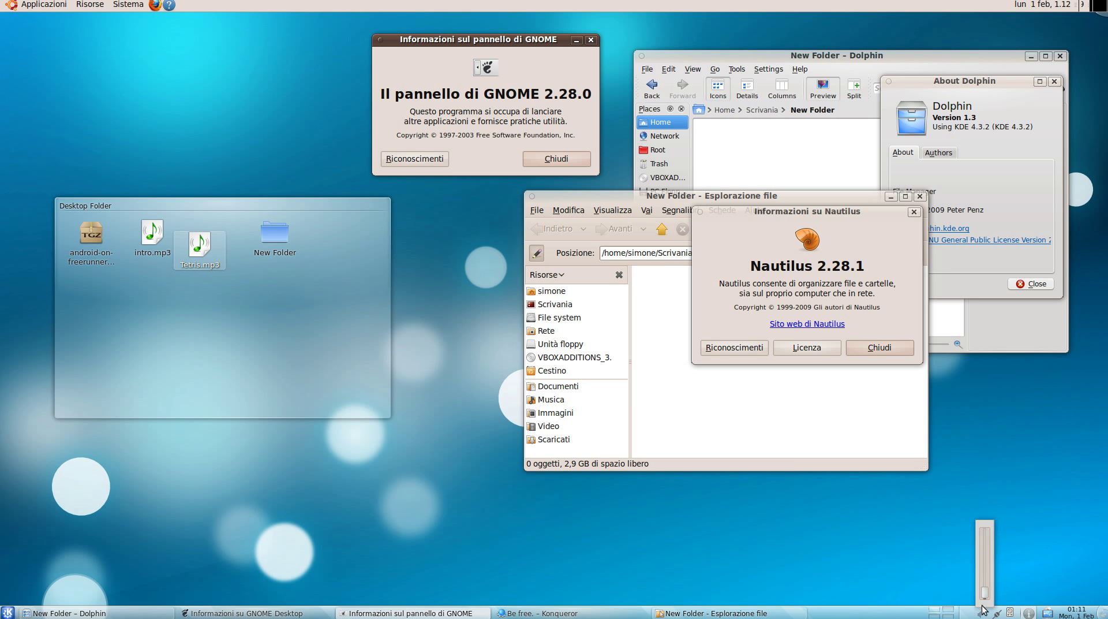
{"action": "left_click", "coordinate": [982, 574]}
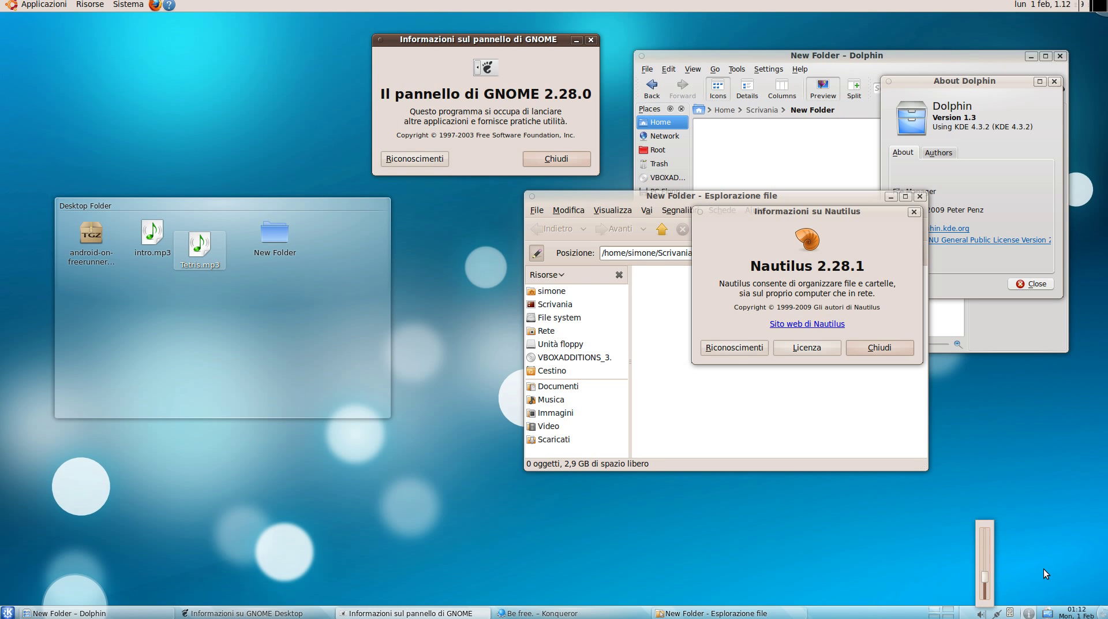
{"action": "left_click", "coordinate": [1046, 612]}
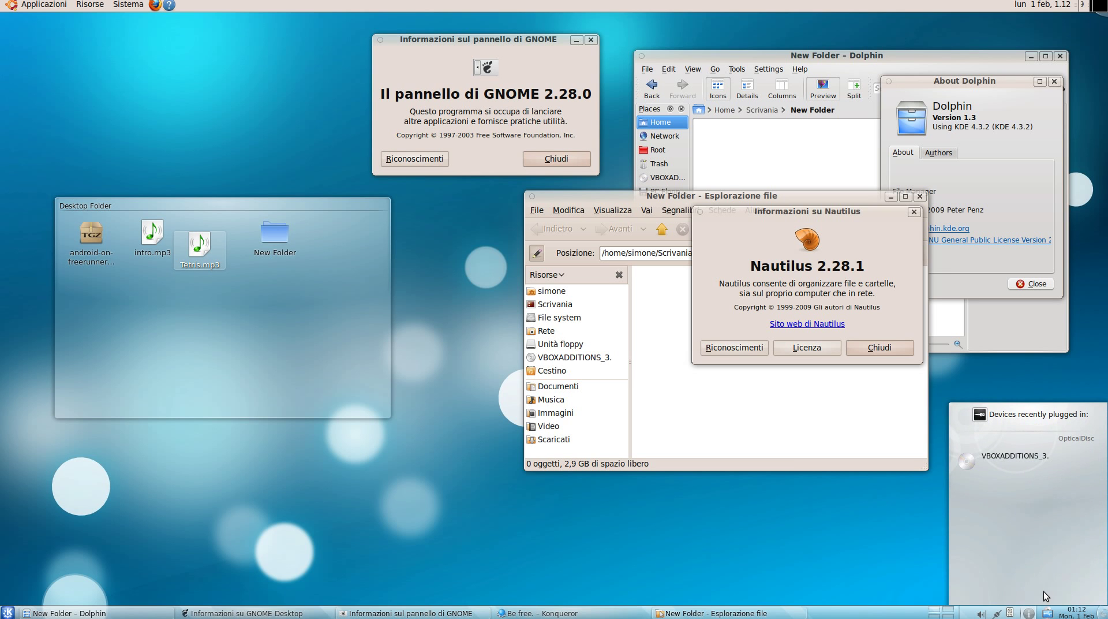
- Close the GNOME panel, Nautilus and Dolphin information windows along with both file browser windows
{"action": "left_click", "coordinate": [558, 165]}
{"action": "left_click", "coordinate": [852, 347]}
{"action": "left_click", "coordinate": [1030, 283]}
{"action": "left_click", "coordinate": [1060, 56]}
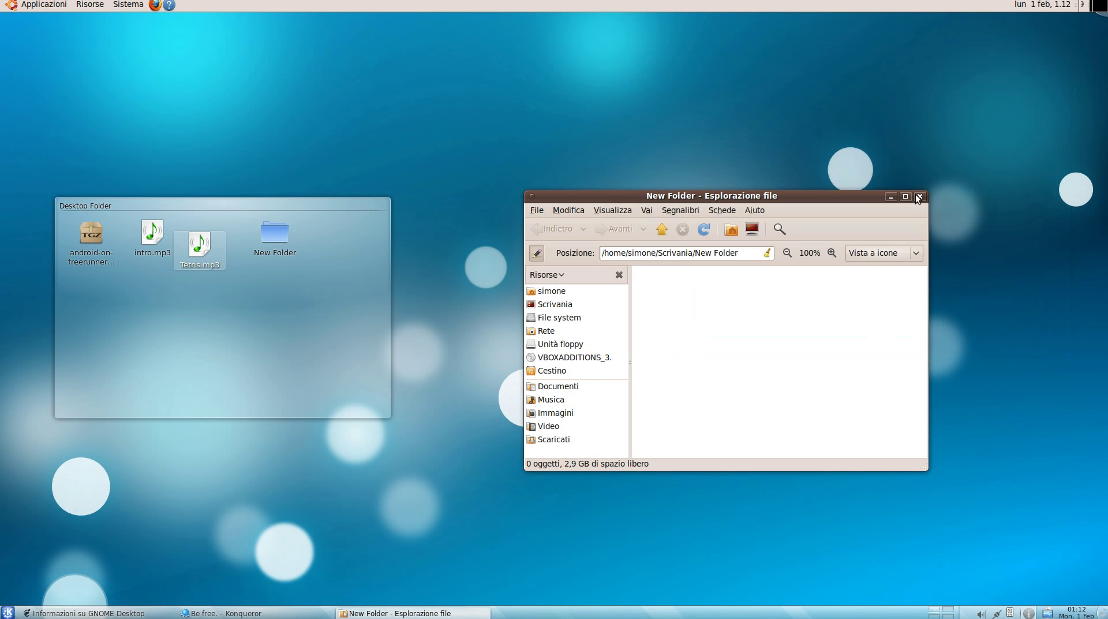
{"action": "left_click", "coordinate": [919, 195]}
- Open the Plasma desktop settings and move their window over the upper part of the Desktop Folder widget
{"action": "right_click", "coordinate": [514, 106]}
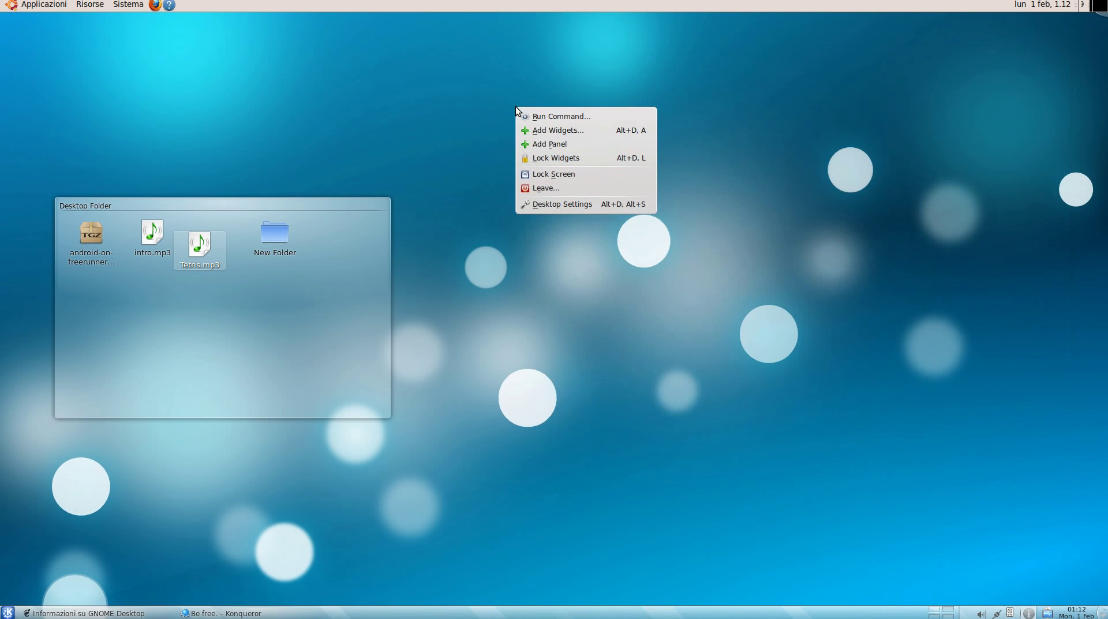
{"action": "left_click", "coordinate": [577, 204]}
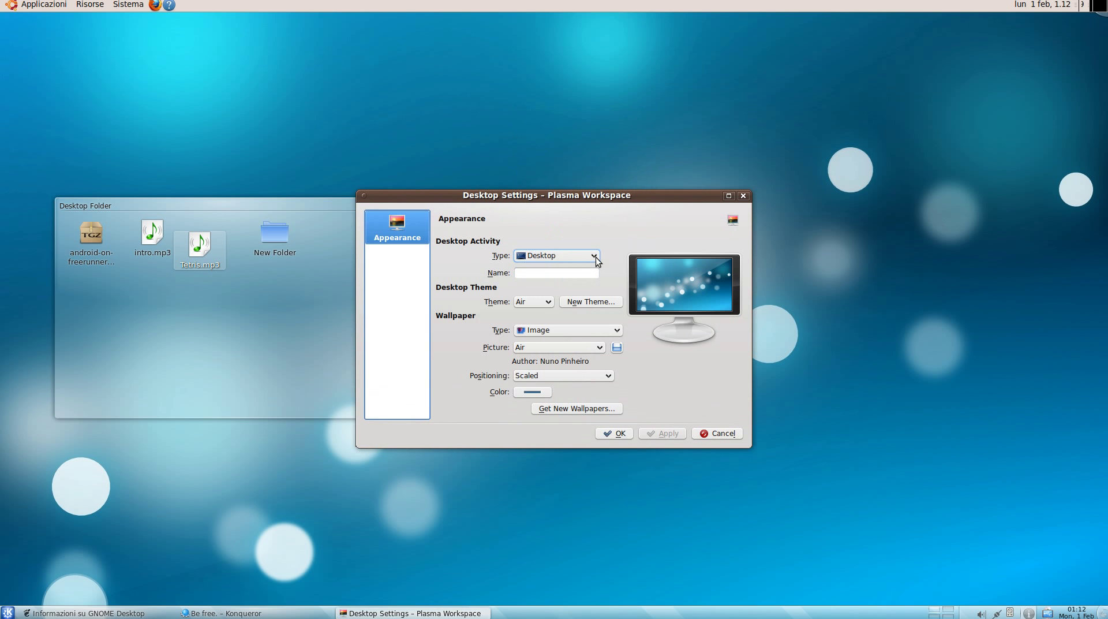
{"action": "left_click_drag", "start_coordinate": [632, 196], "coordinate": [315, 50]}
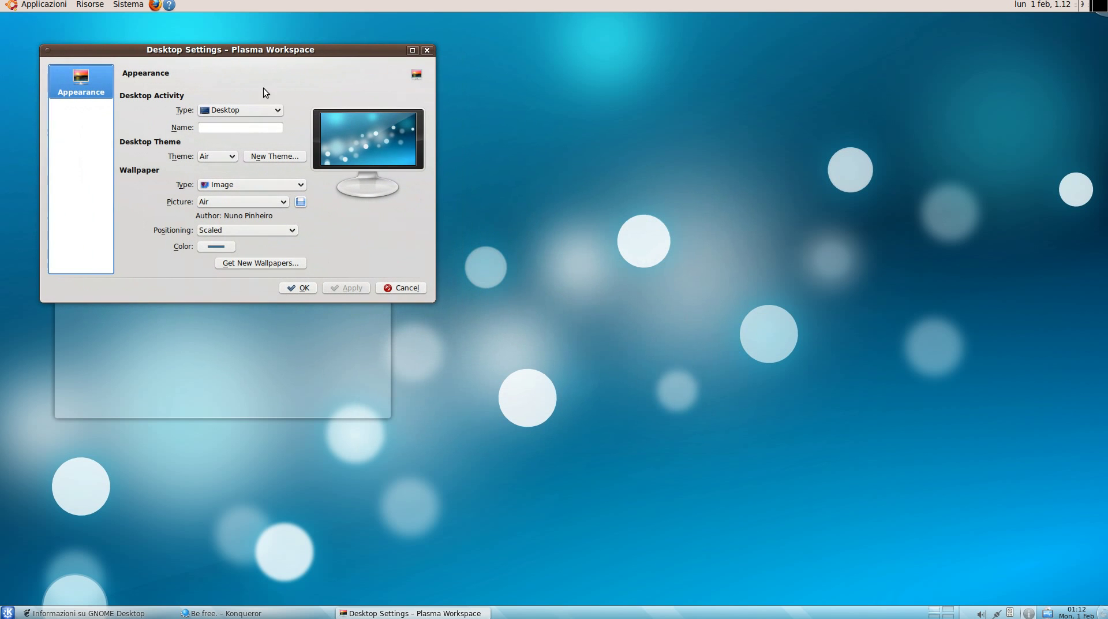
- Apply the DarkRoom theme in the GNOME appearance preferences and close them
{"action": "left_click", "coordinate": [128, 6]}
{"action": "mouse_move", "coordinate": [180, 22]}
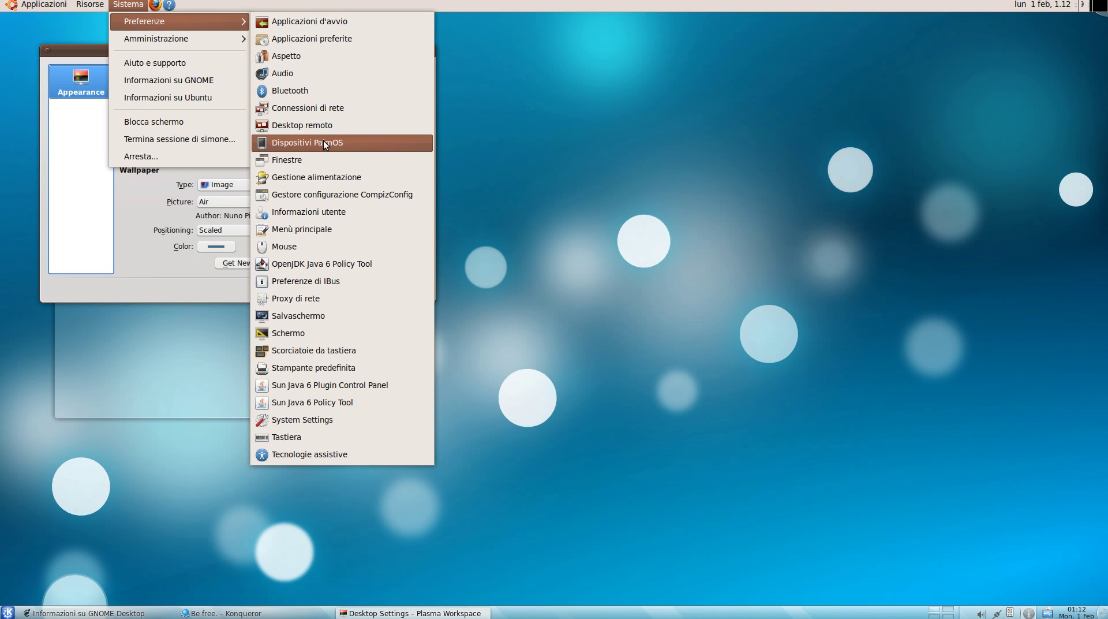
{"action": "left_click", "coordinate": [300, 57]}
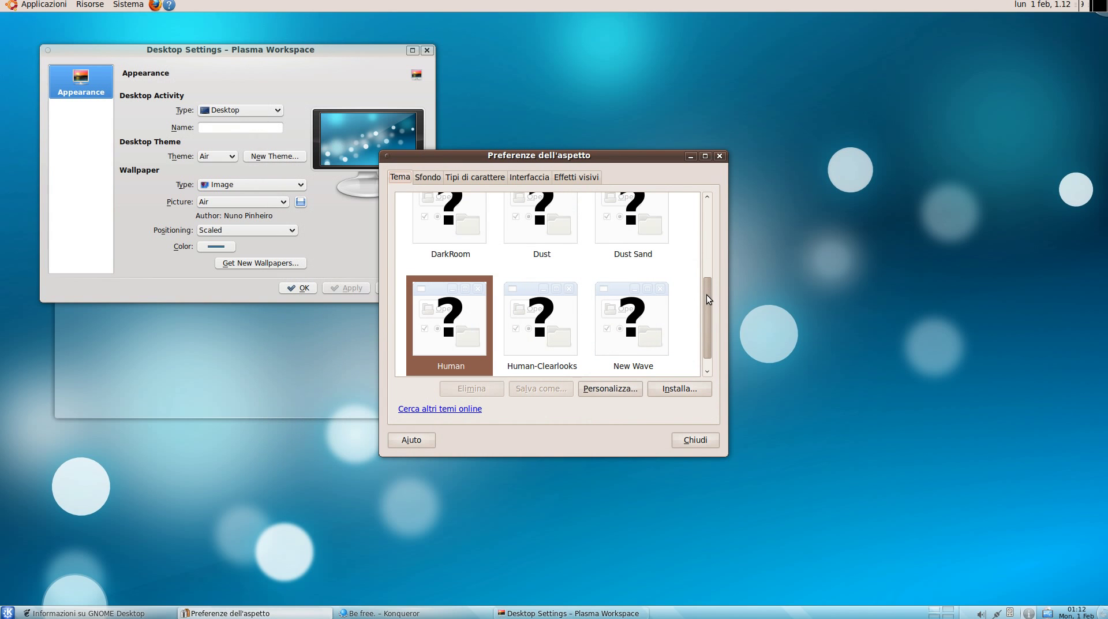
{"action": "scroll", "coordinate": [705, 271], "scroll_direction": "up", "scroll_amount": 5}
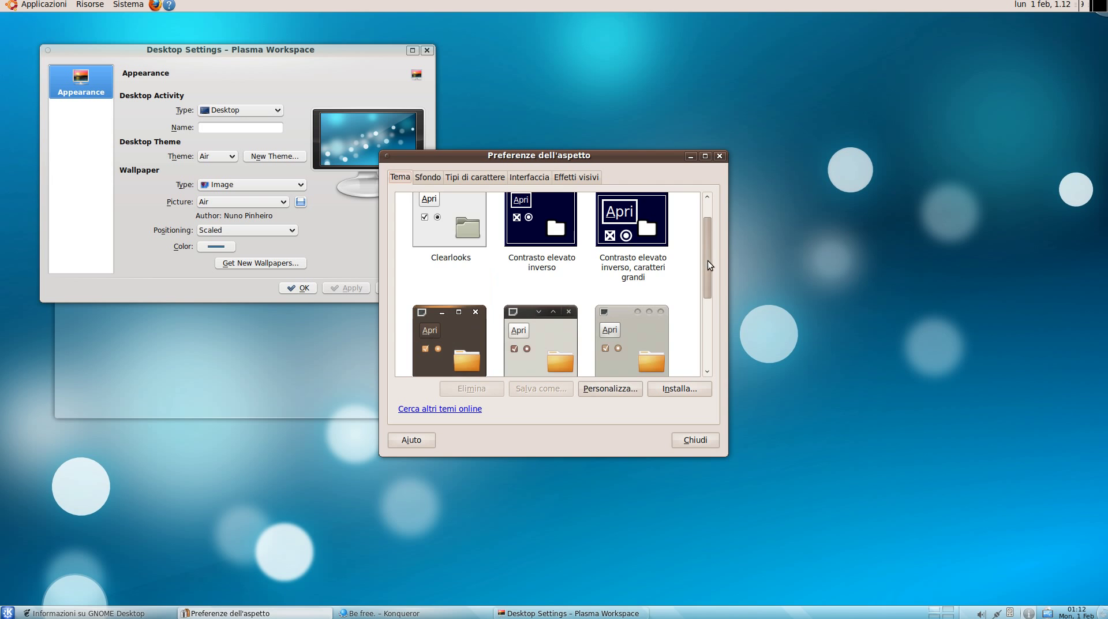
{"action": "scroll", "coordinate": [708, 283], "scroll_direction": "down", "scroll_amount": 2}
{"action": "mouse_move", "coordinate": [707, 301]}
{"action": "left_mouse_down"}
{"action": "mouse_move", "coordinate": [707, 320]}
{"action": "mouse_move", "coordinate": [708, 301]}
{"action": "left_mouse_up"}
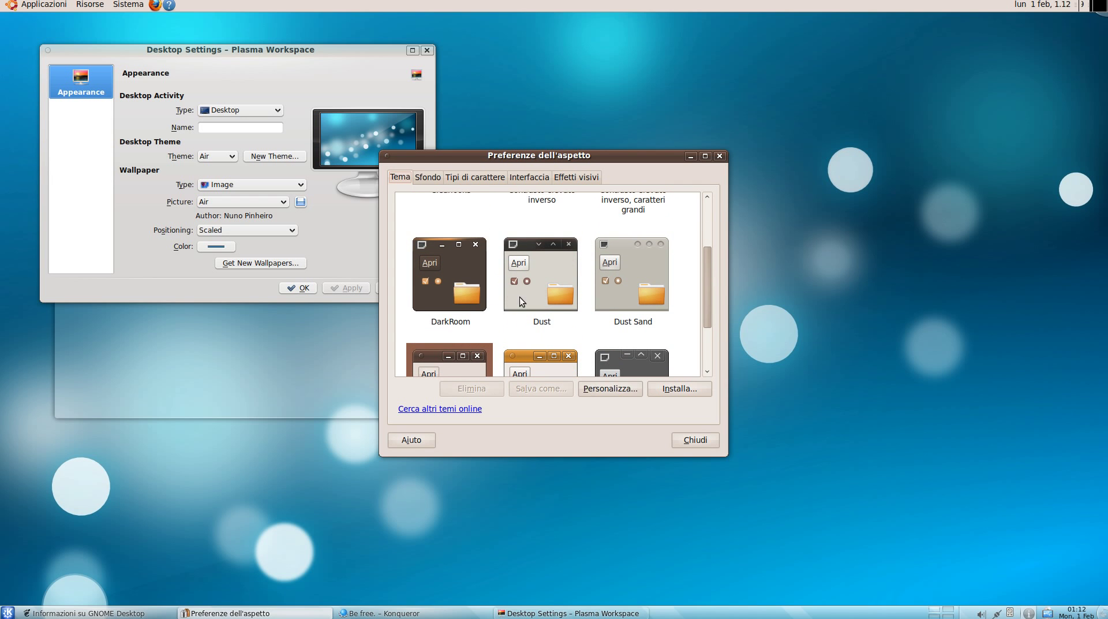
{"action": "left_click", "coordinate": [468, 300]}
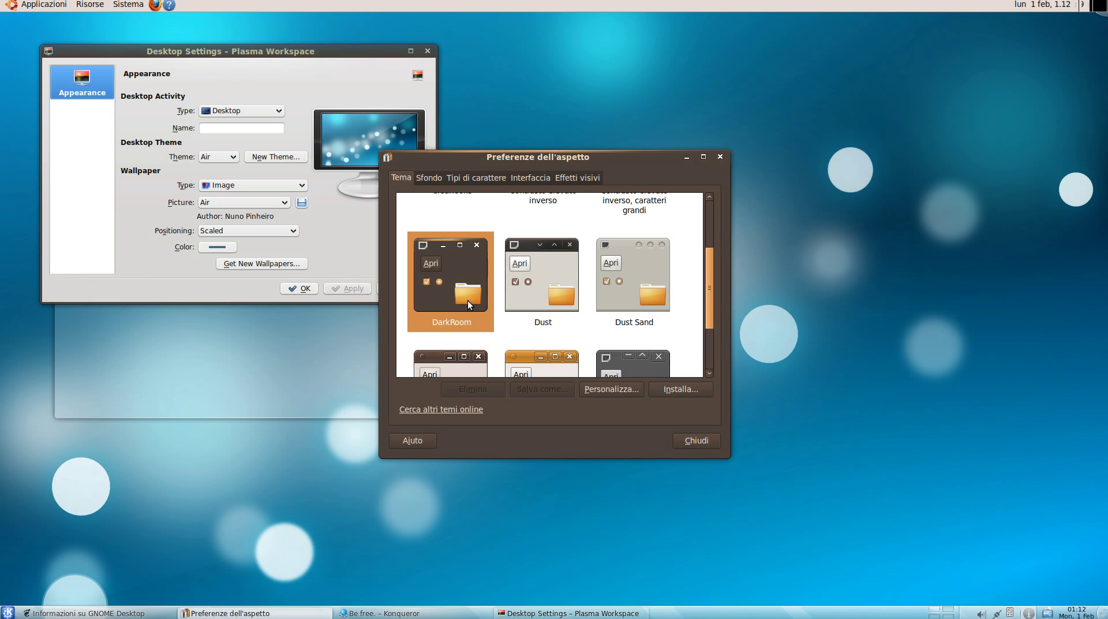
{"action": "left_click", "coordinate": [698, 440]}
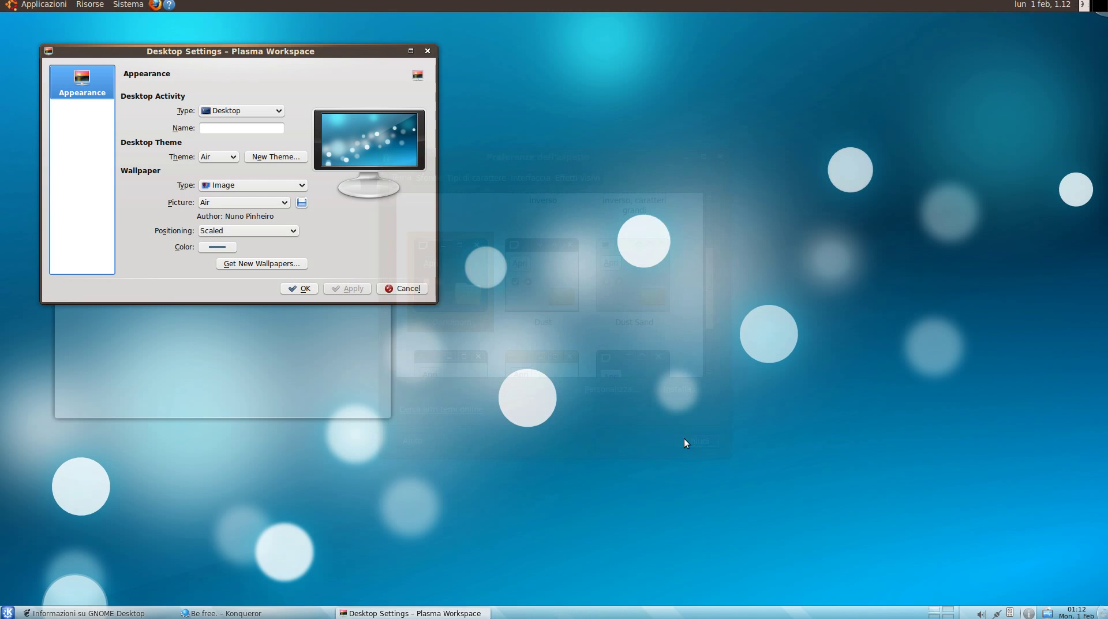
- Launch System Monitor from the Settings category of the KDE application launcher and move its window clear of the desktop settings
{"action": "left_click", "coordinate": [7, 611]}
{"action": "left_click", "coordinate": [69, 581]}
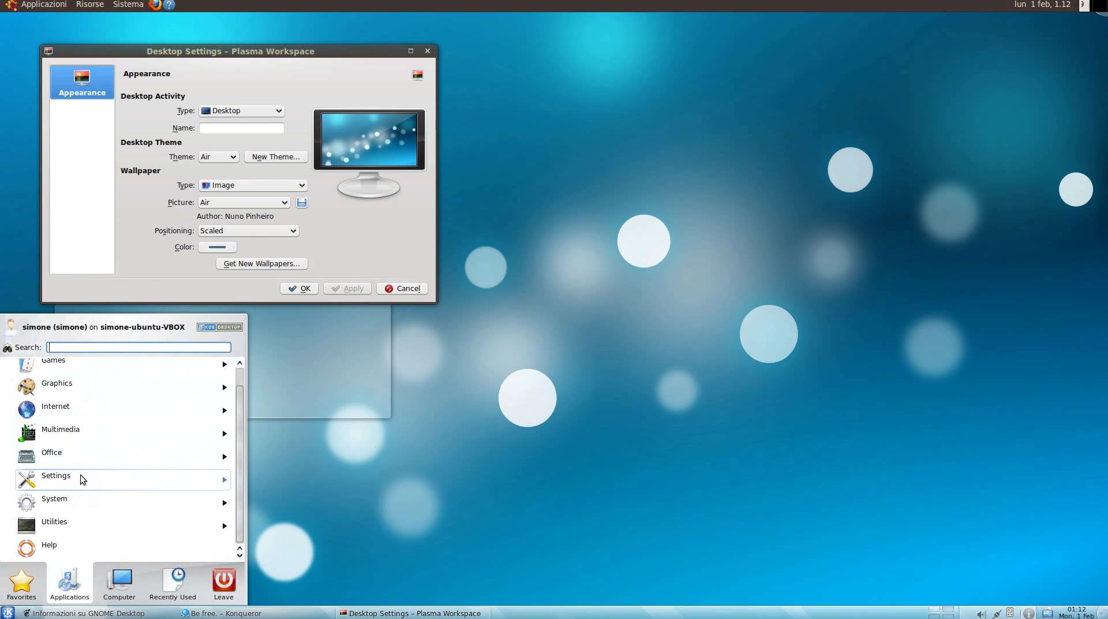
{"action": "left_click", "coordinate": [224, 482]}
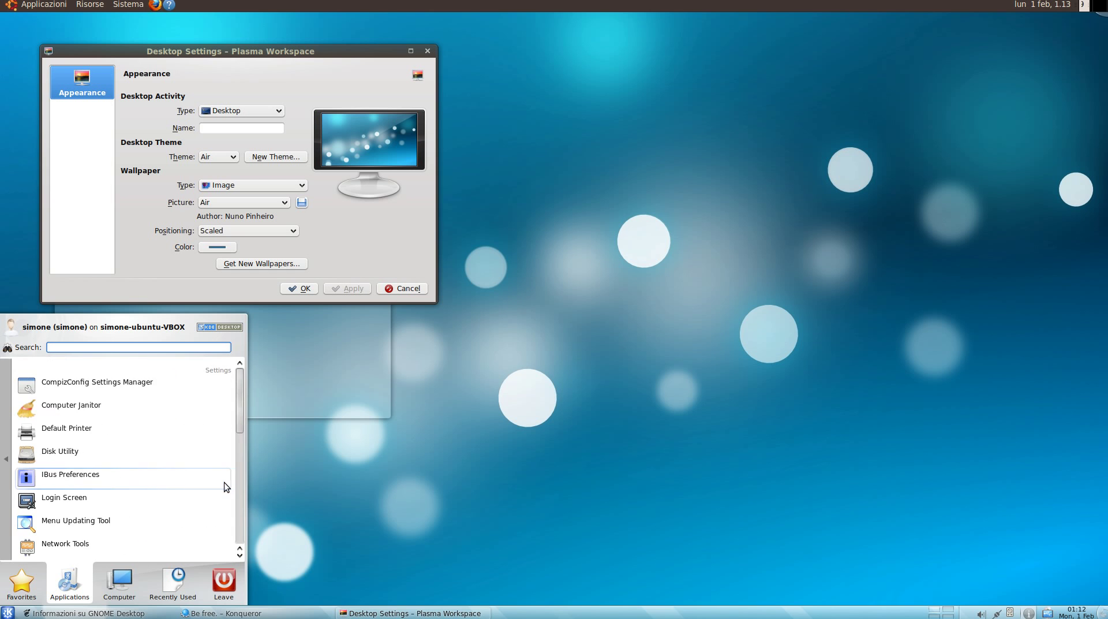
{"action": "scroll", "coordinate": [198, 510], "scroll_direction": "down", "scroll_amount": 3}
{"action": "scroll", "coordinate": [197, 511], "scroll_direction": "down", "scroll_amount": 3}
{"action": "scroll", "coordinate": [197, 511], "scroll_direction": "up", "scroll_amount": 2}
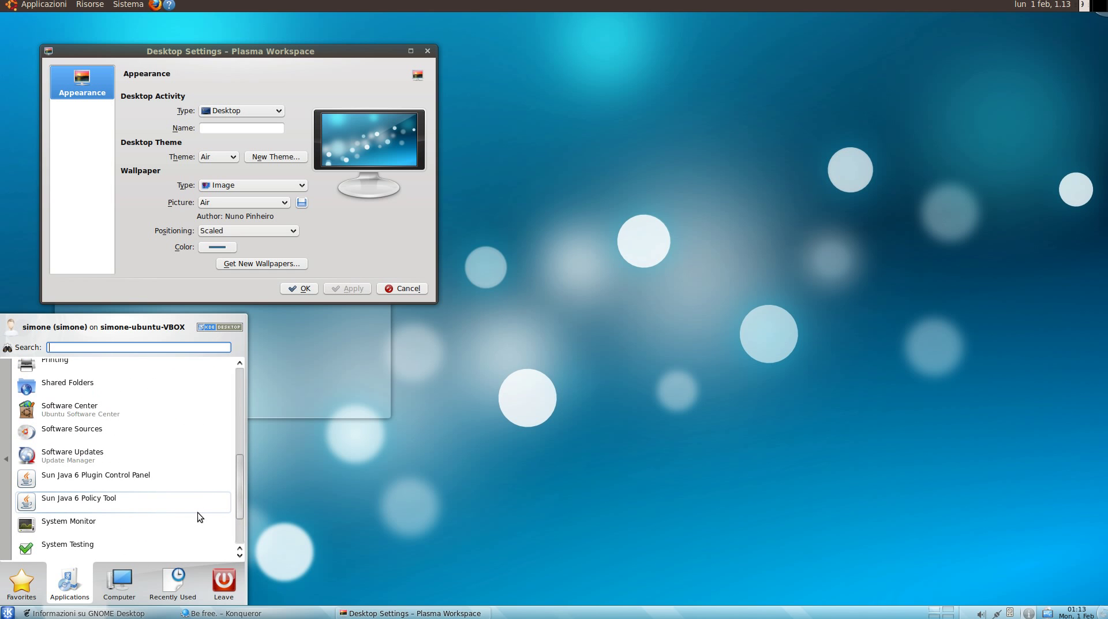
{"action": "scroll", "coordinate": [198, 511], "scroll_direction": "down", "scroll_amount": 1}
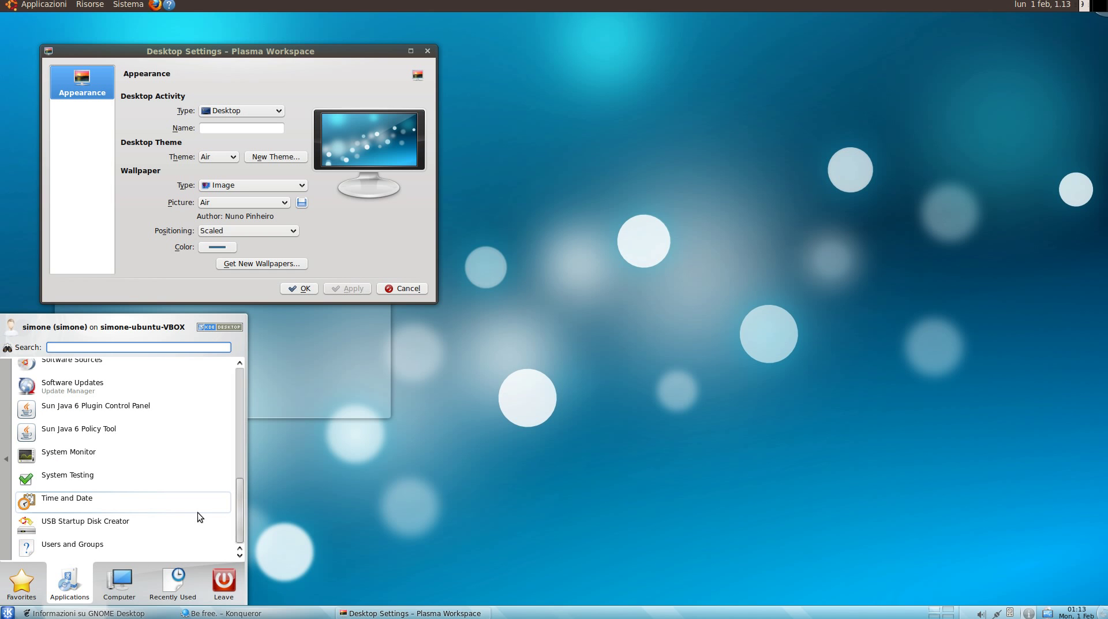
{"action": "left_click", "coordinate": [90, 455]}
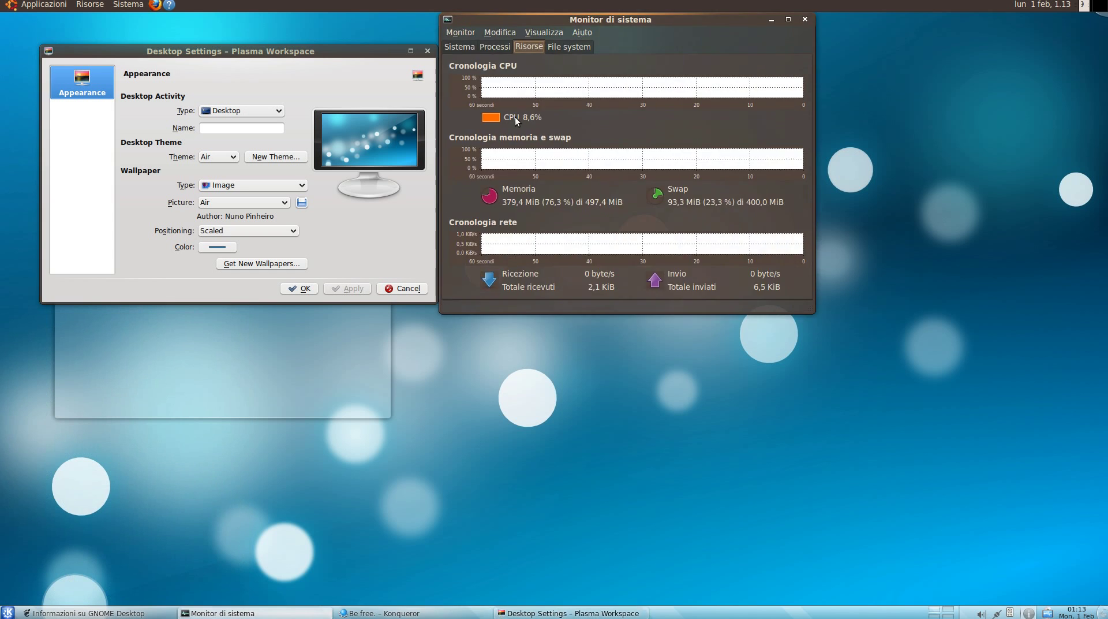
{"action": "left_click_drag", "start_coordinate": [594, 24], "coordinate": [859, 170]}
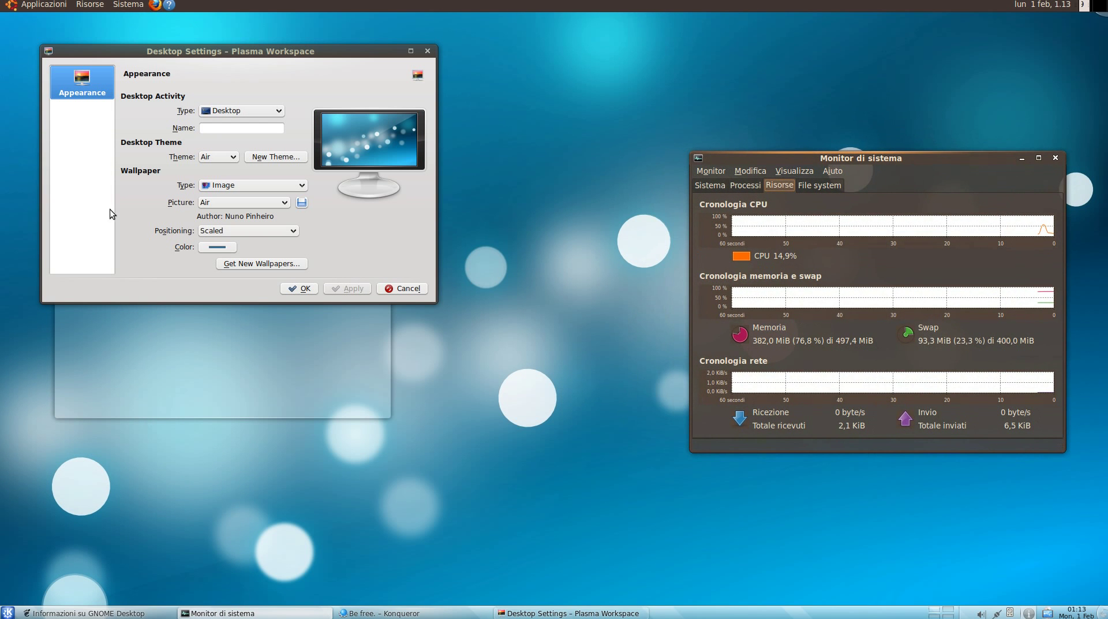
- Look into the Utilities category of the KDE application launcher and launch System Monitor from its Settings category
{"action": "left_click", "coordinate": [7, 613]}
{"action": "mouse_move", "coordinate": [85, 580]}
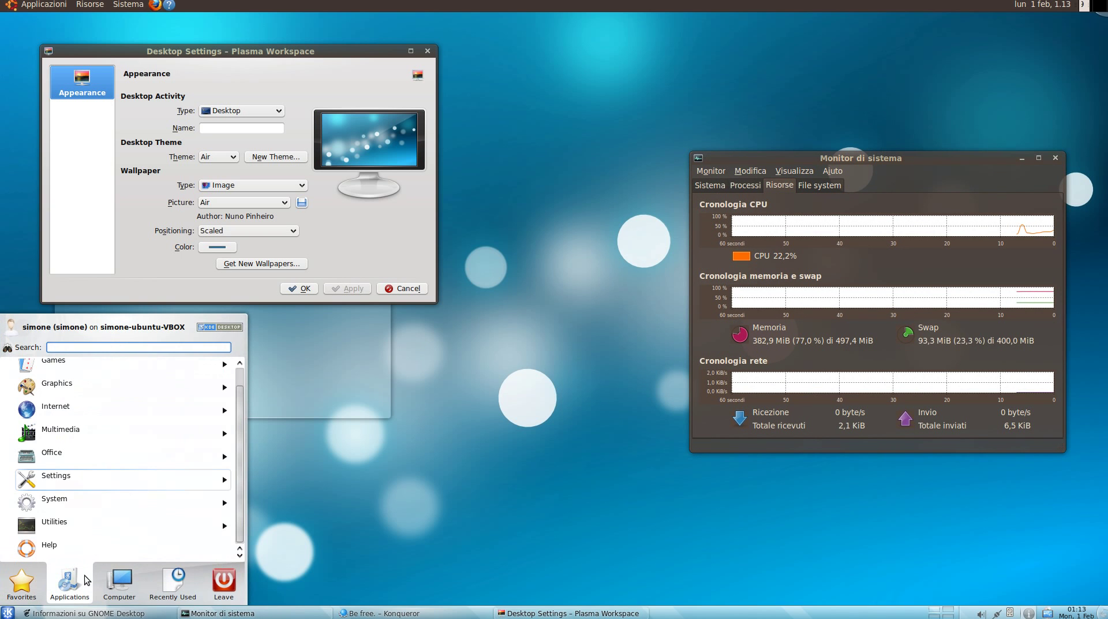
{"action": "left_click", "coordinate": [81, 521]}
{"action": "left_click", "coordinate": [9, 466]}
{"action": "left_click", "coordinate": [60, 486]}
{"action": "scroll", "coordinate": [64, 496], "scroll_direction": "down", "scroll_amount": 5}
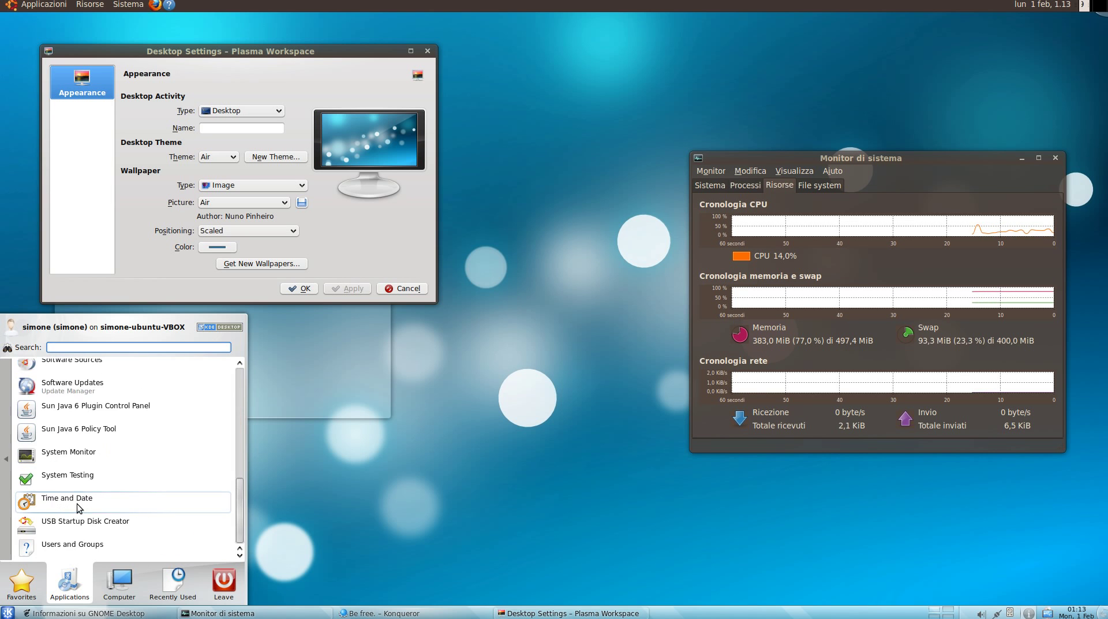
{"action": "left_click", "coordinate": [81, 459]}
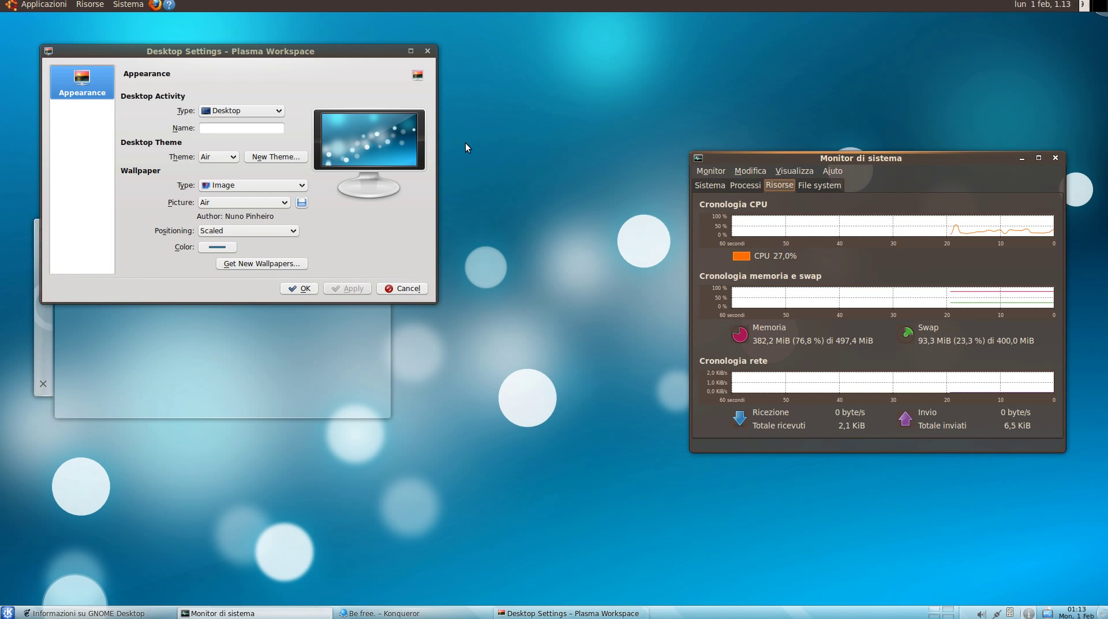
- Move the System Monitor window closer to the desktop settings and close both windows
{"action": "left_click_drag", "start_coordinate": [793, 156], "coordinate": [646, 159]}
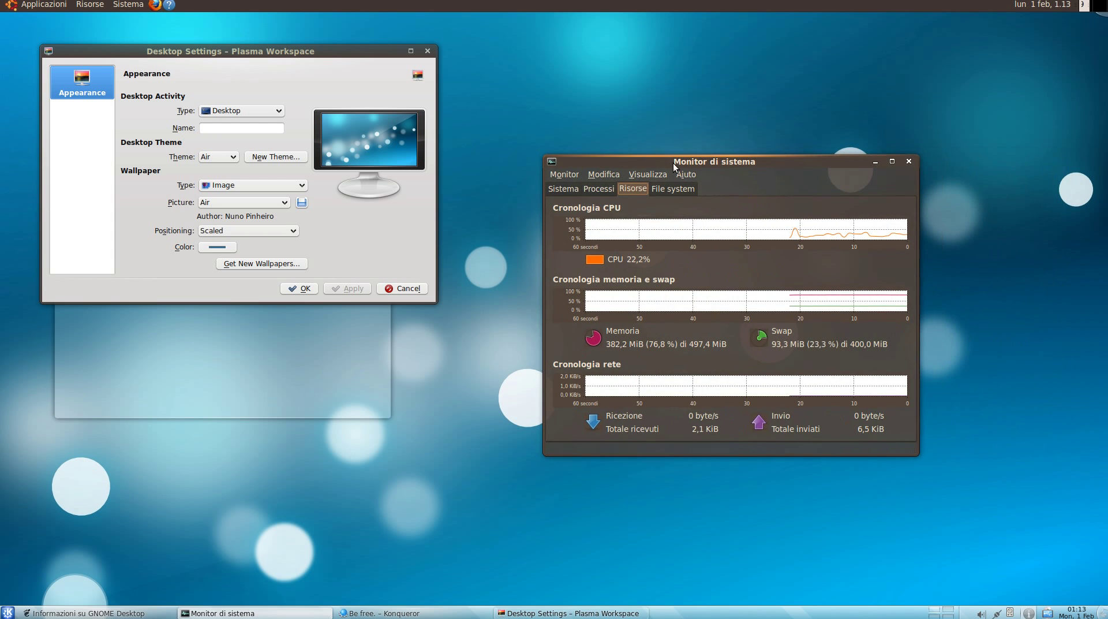
{"action": "left_click", "coordinate": [913, 167]}
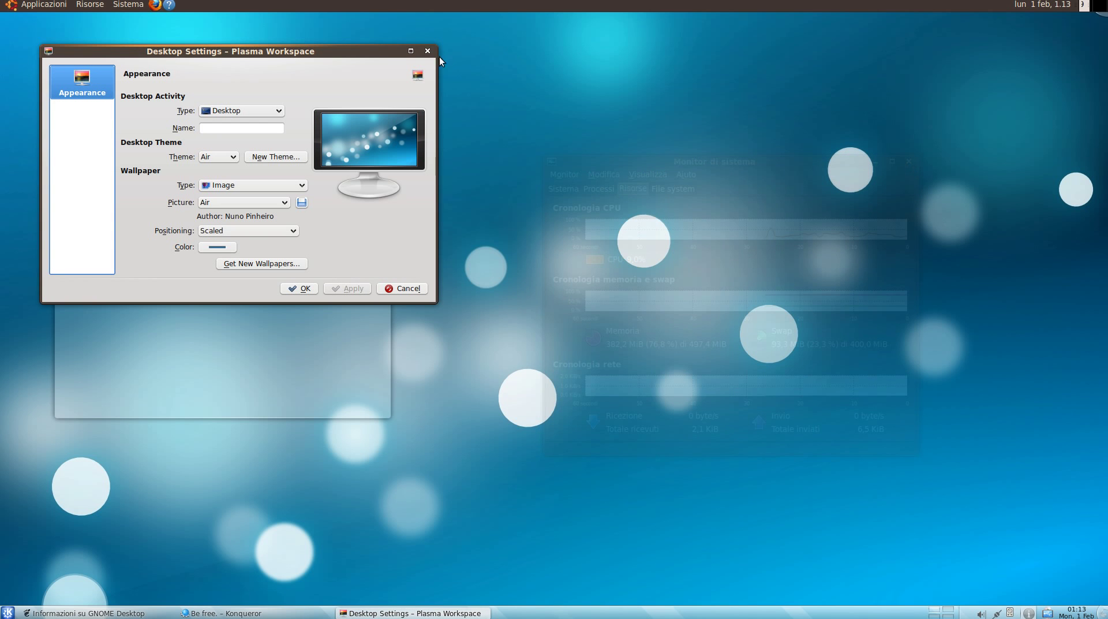
{"action": "left_click", "coordinate": [427, 51]}
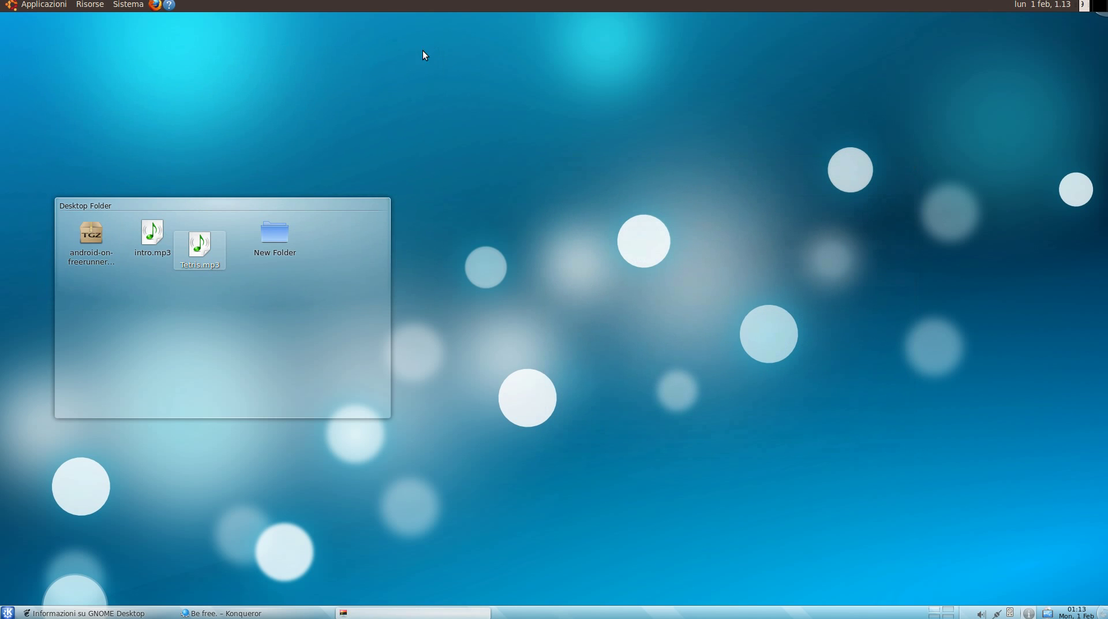
- Move the Desktop Folder widget to the upper part of the desktop and increase its icon size by one notch in its display settings
{"action": "left_click_drag", "start_coordinate": [258, 206], "coordinate": [234, 61]}
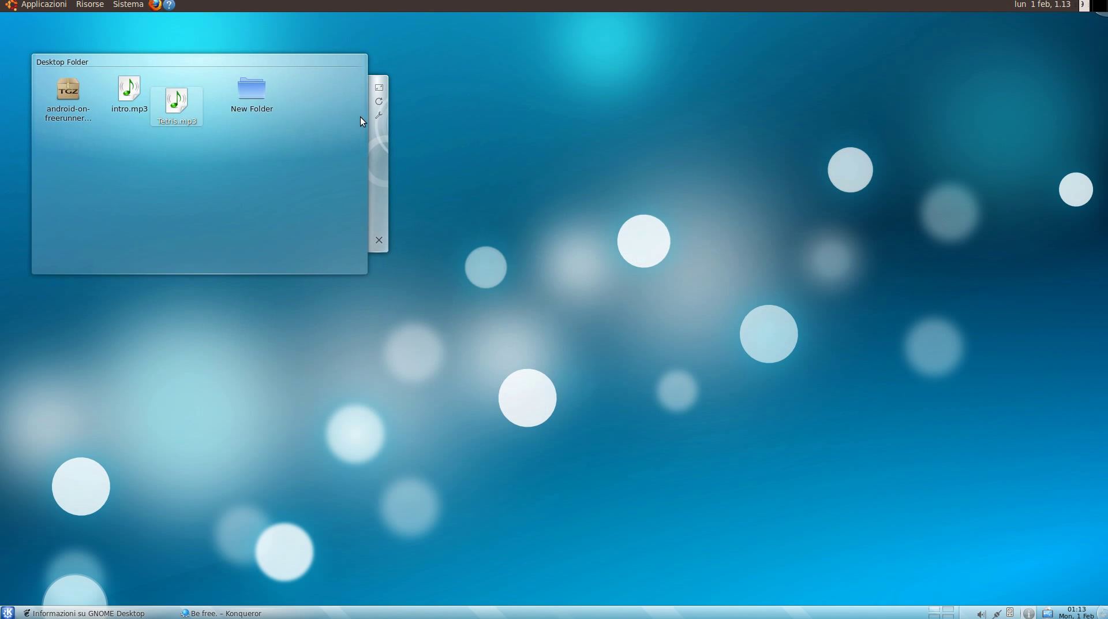
{"action": "left_click", "coordinate": [378, 115]}
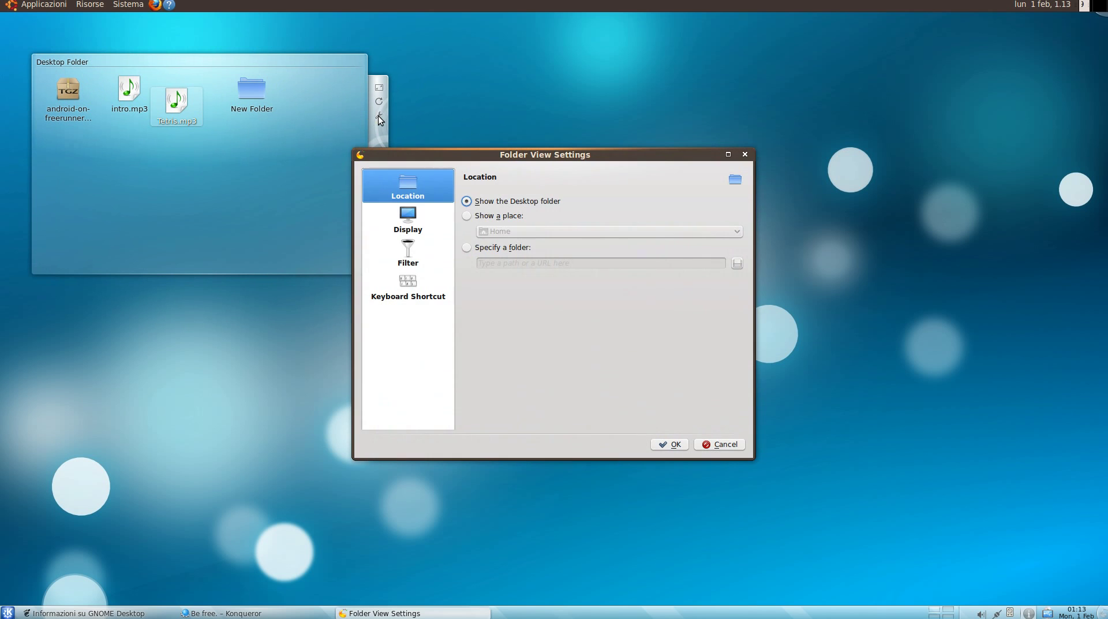
{"action": "left_click", "coordinate": [414, 223]}
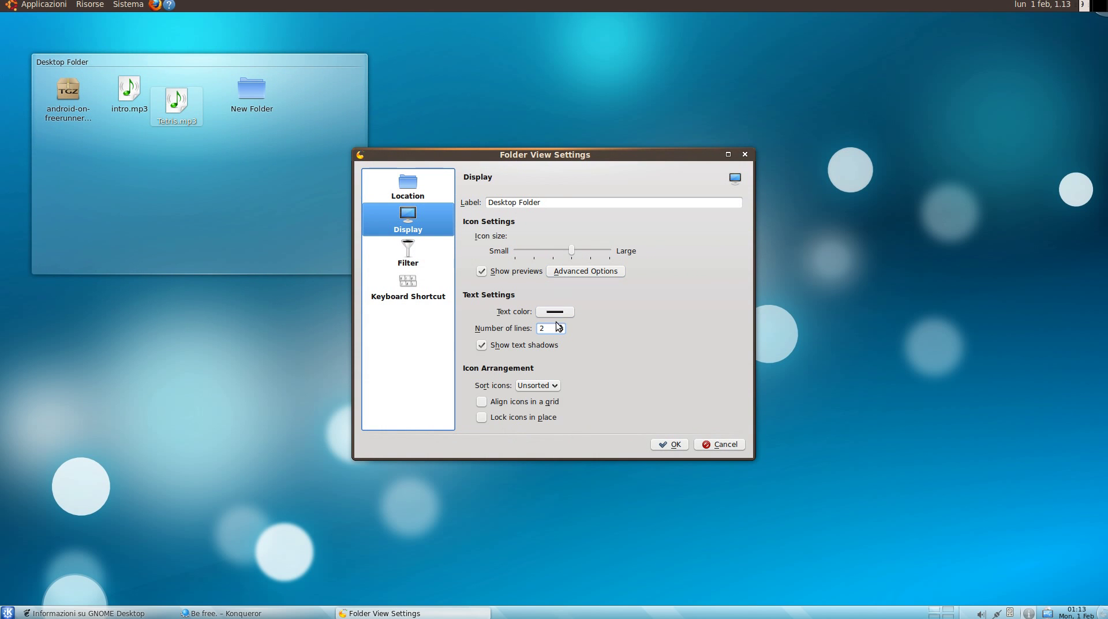
{"action": "left_click_drag", "start_coordinate": [572, 250], "coordinate": [596, 250]}
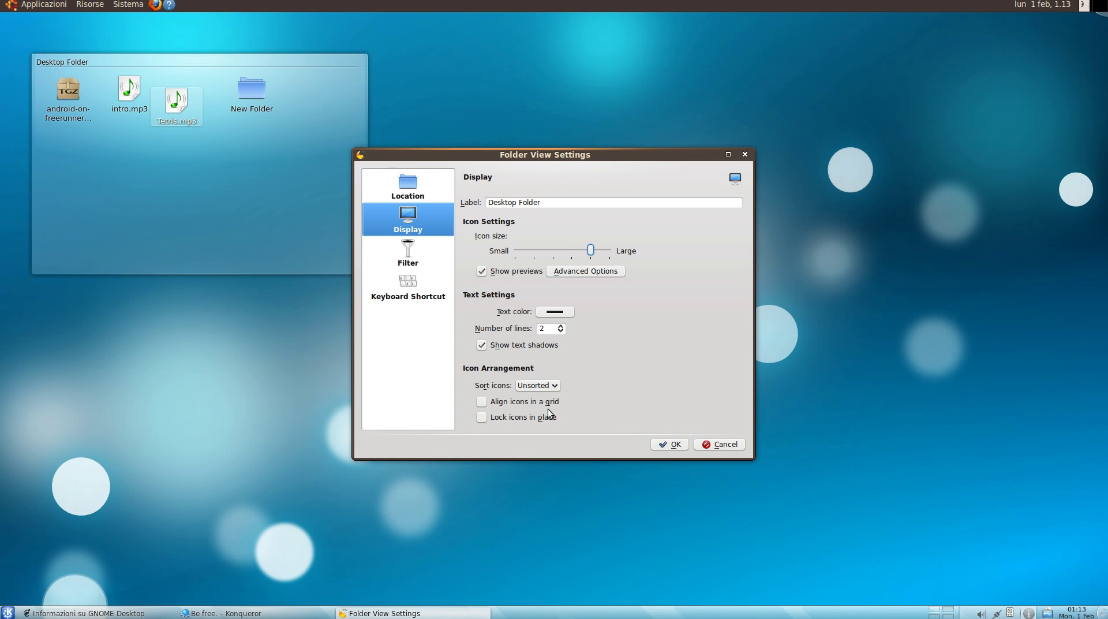
- Set the folder view widget's location to show the Home place and apply the settings
{"action": "left_click", "coordinate": [411, 185]}
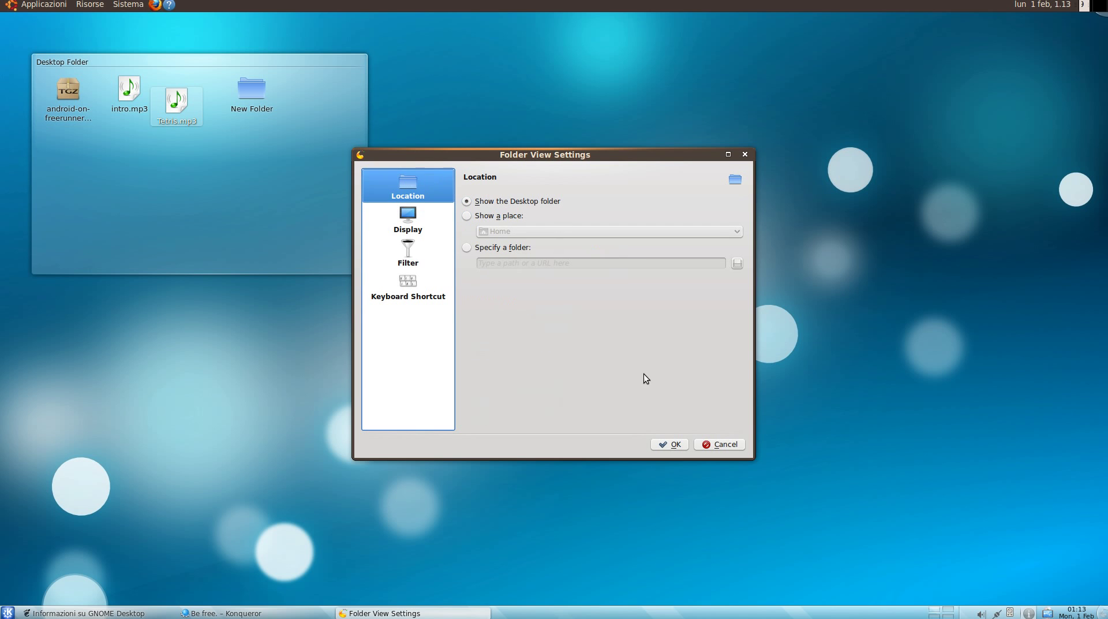
{"action": "left_click", "coordinate": [503, 218]}
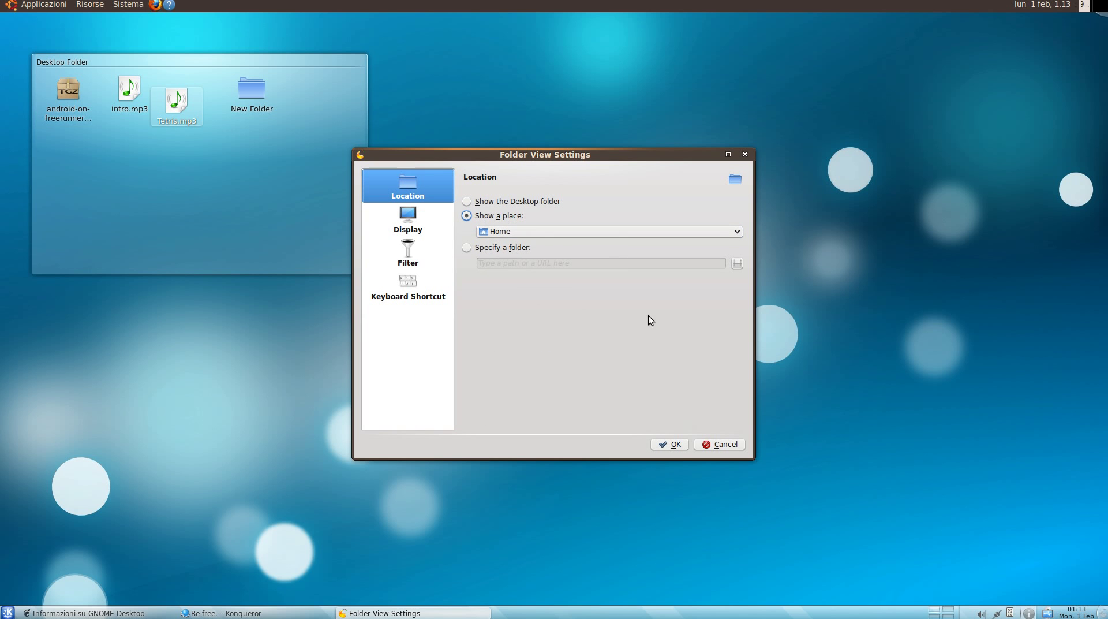
{"action": "left_click", "coordinate": [676, 444]}
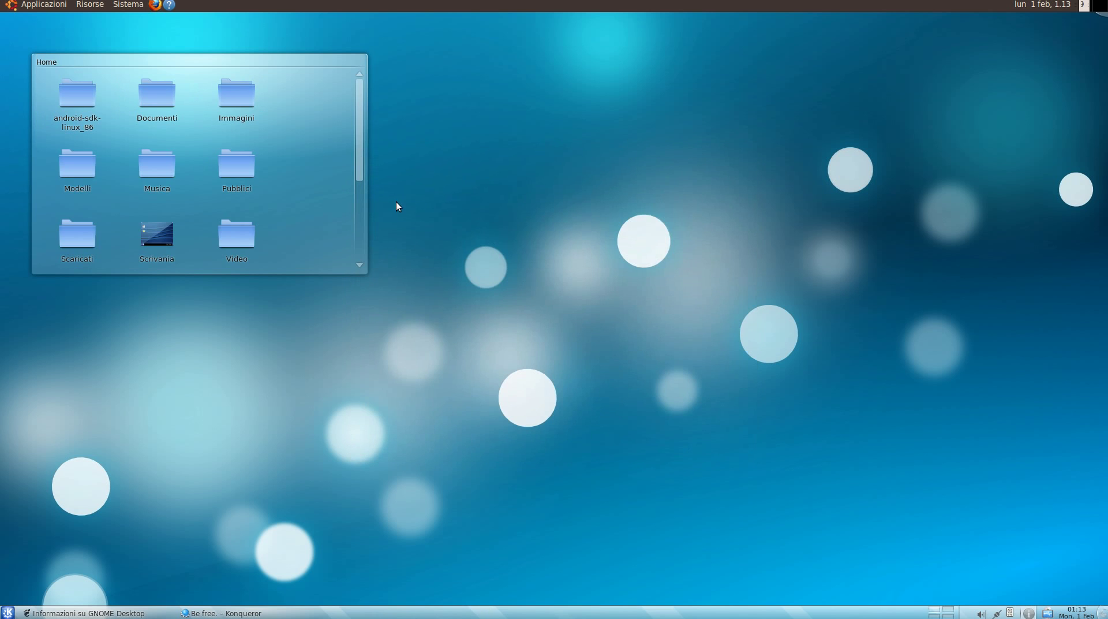
- Open the Scrivania folder from the lower part of the Home folder widget
{"action": "mouse_move", "coordinate": [359, 153]}
{"action": "left_click_drag", "start_coordinate": [358, 168], "coordinate": [358, 233]}
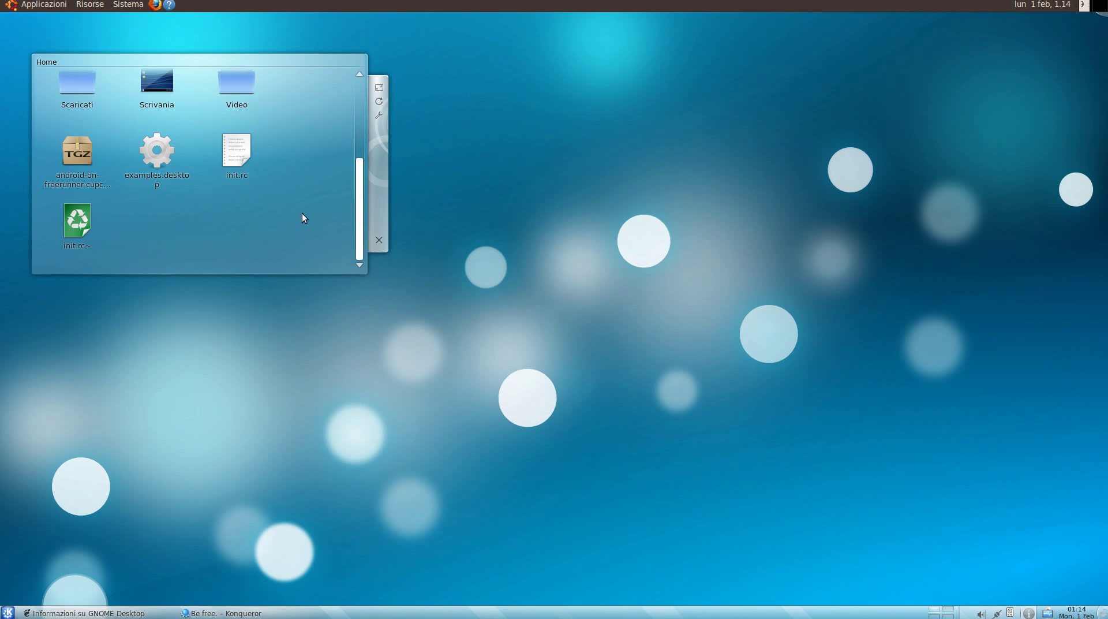
{"action": "left_click", "coordinate": [162, 102]}
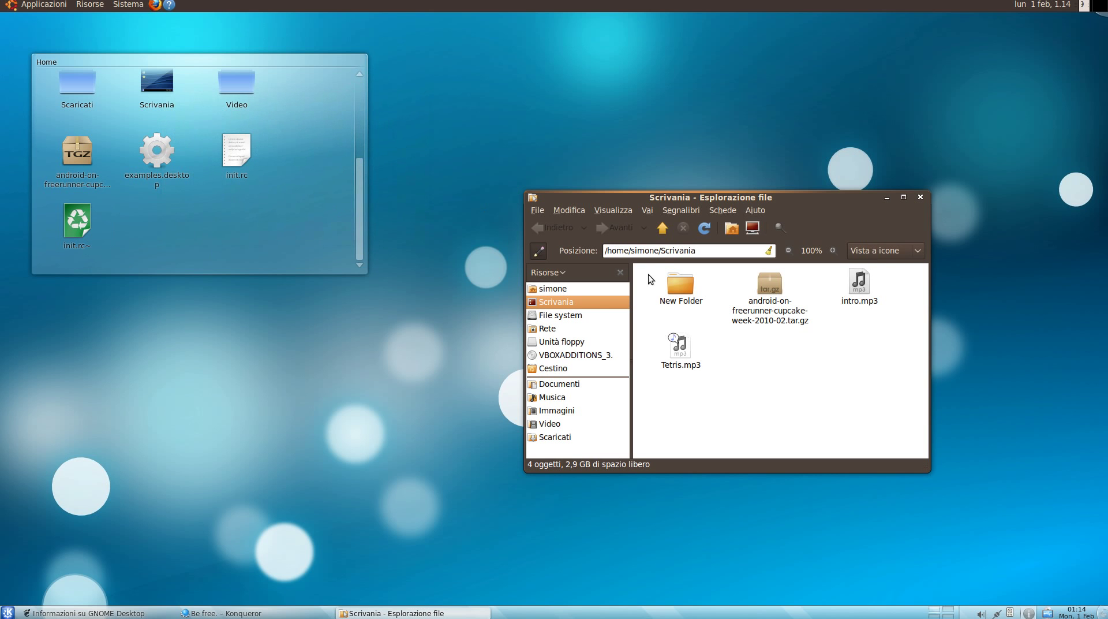
- Open New Folder from the Scrivania window with the File manager application and move the Dolphin window beside the Home widget
{"action": "right_click", "coordinate": [670, 280]}
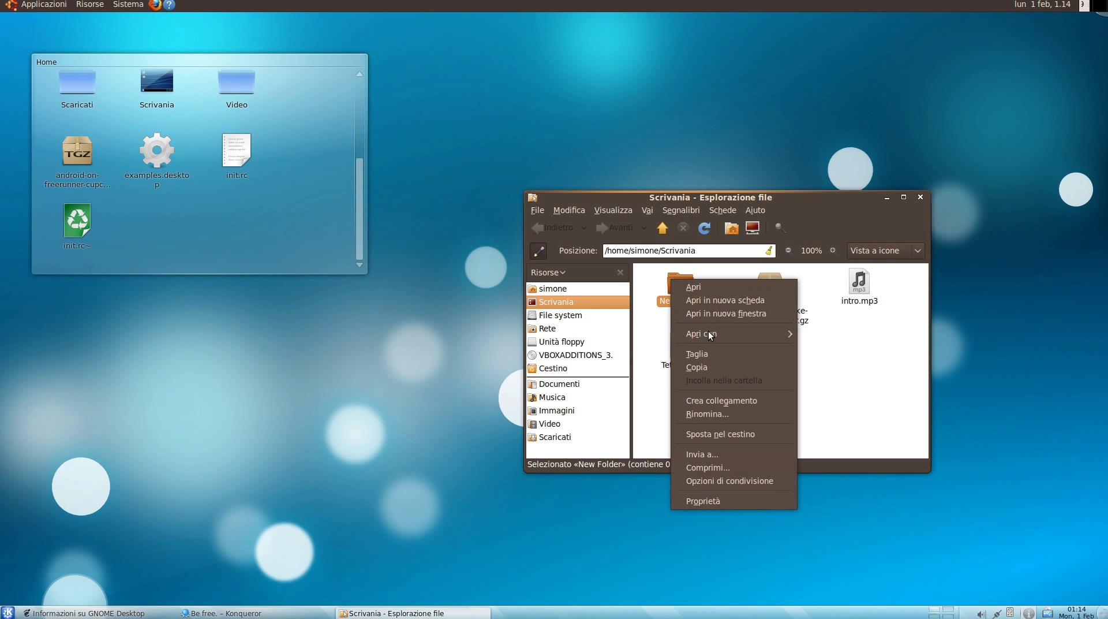
{"action": "mouse_move", "coordinate": [708, 332]}
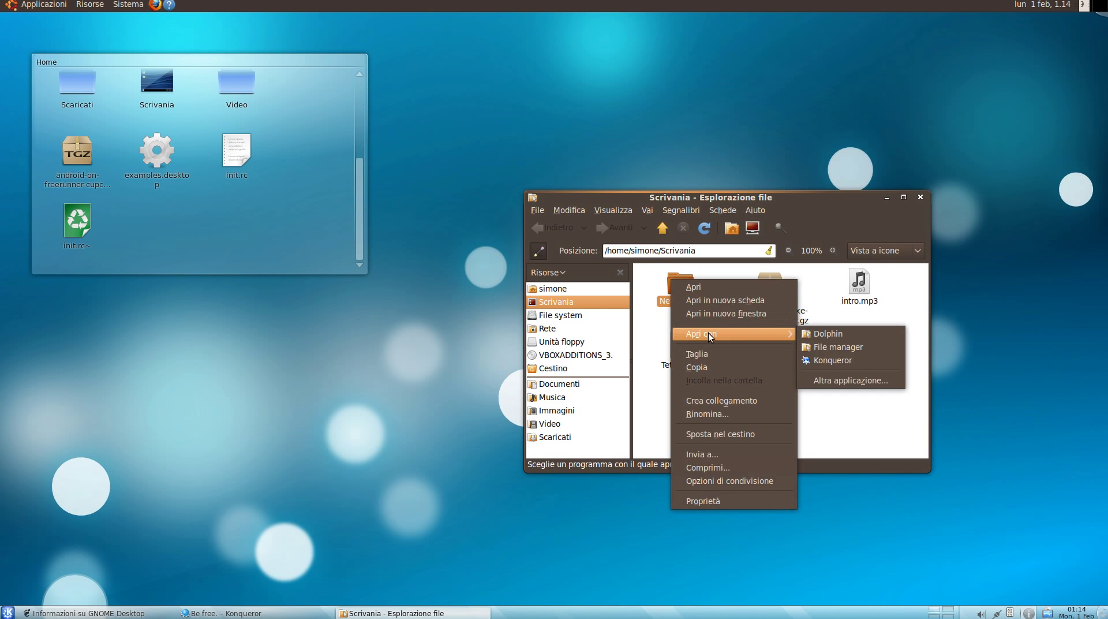
{"action": "left_click", "coordinate": [831, 346]}
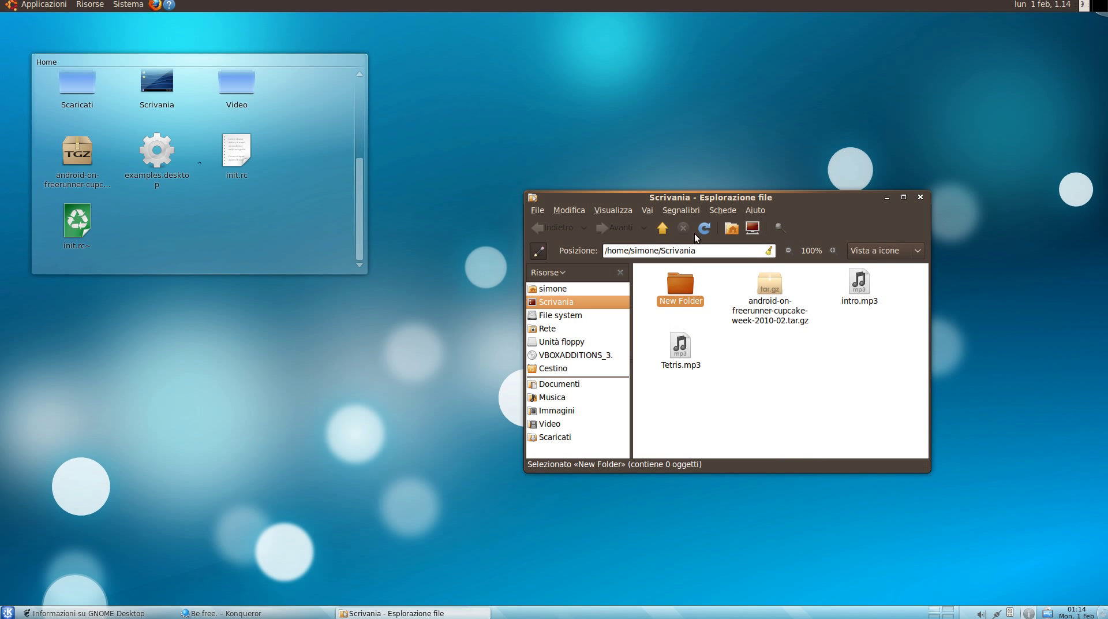
{"action": "left_click_drag", "start_coordinate": [238, 19], "coordinate": [482, 105]}
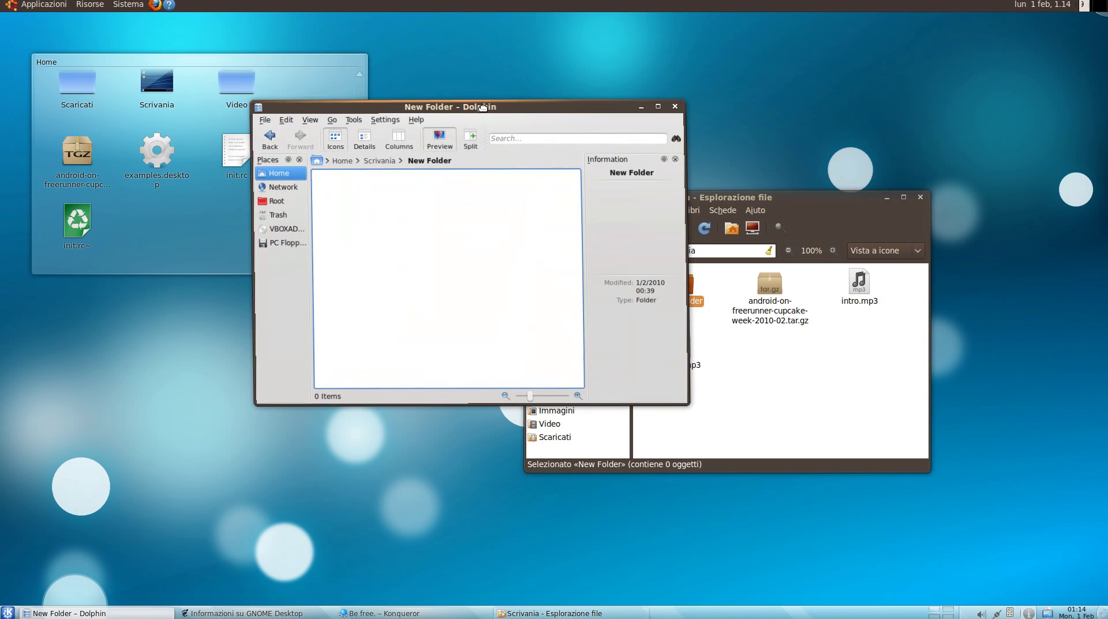
- Examine Dolphin's options for creating new items without choosing any, and bring the Scrivania window to the front
{"action": "left_click", "coordinate": [259, 119]}
{"action": "mouse_move", "coordinate": [268, 136]}
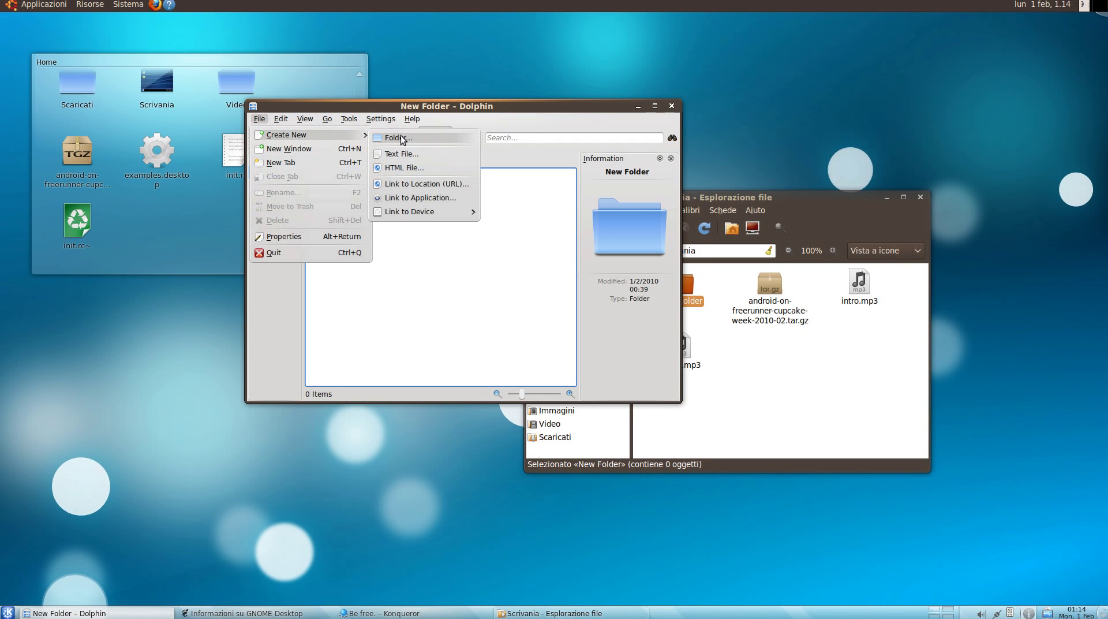
{"action": "left_click", "coordinate": [514, 112]}
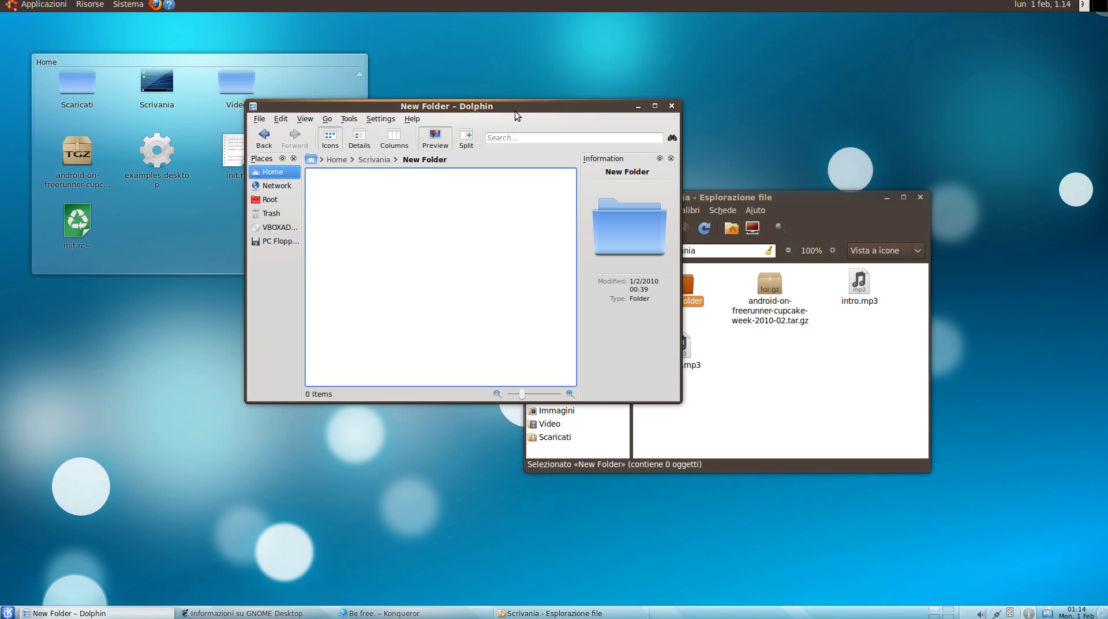
{"action": "left_click", "coordinate": [787, 364]}
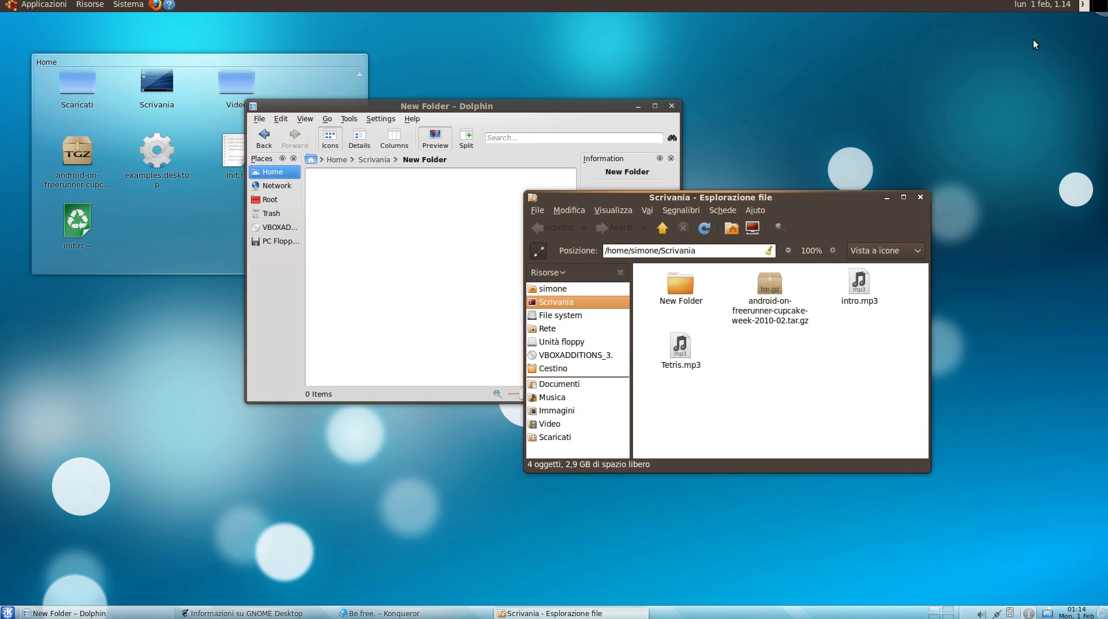
- View the GNOME clock's calendar with its Località map expanded, and close it again
{"action": "left_click", "coordinate": [1042, 4]}
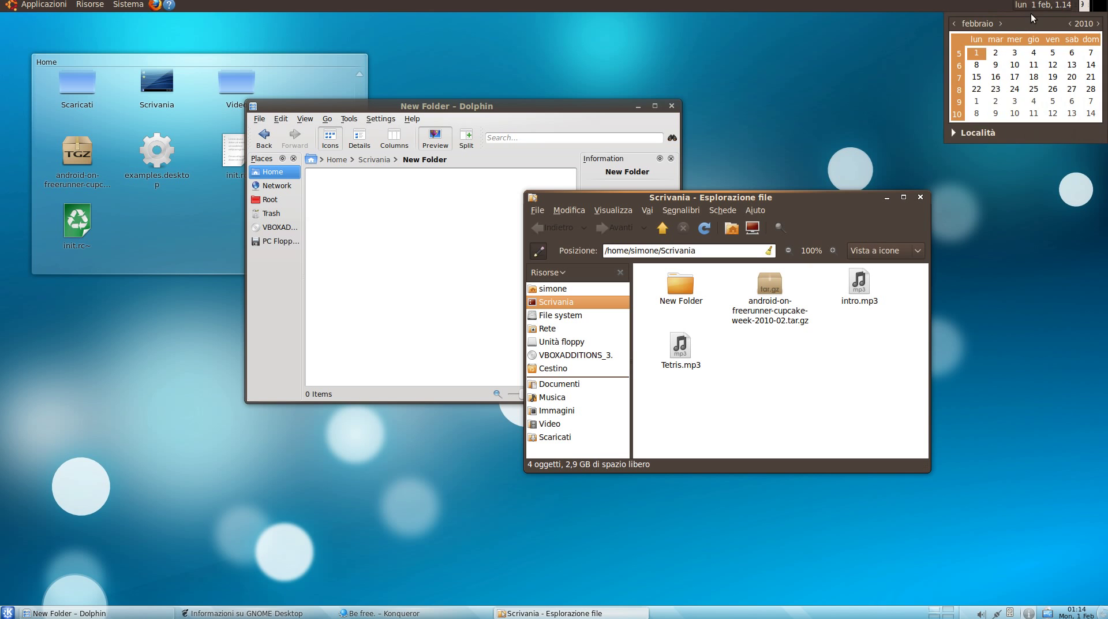
{"action": "left_click", "coordinate": [971, 130]}
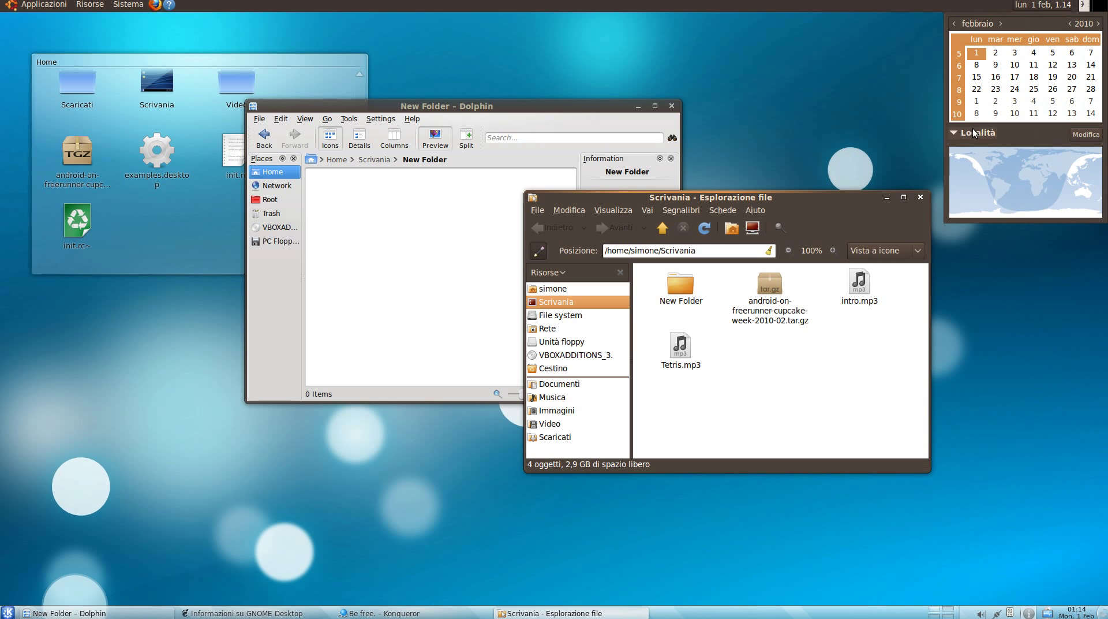
{"action": "left_click", "coordinate": [971, 131]}
{"action": "left_click", "coordinate": [1061, 8]}
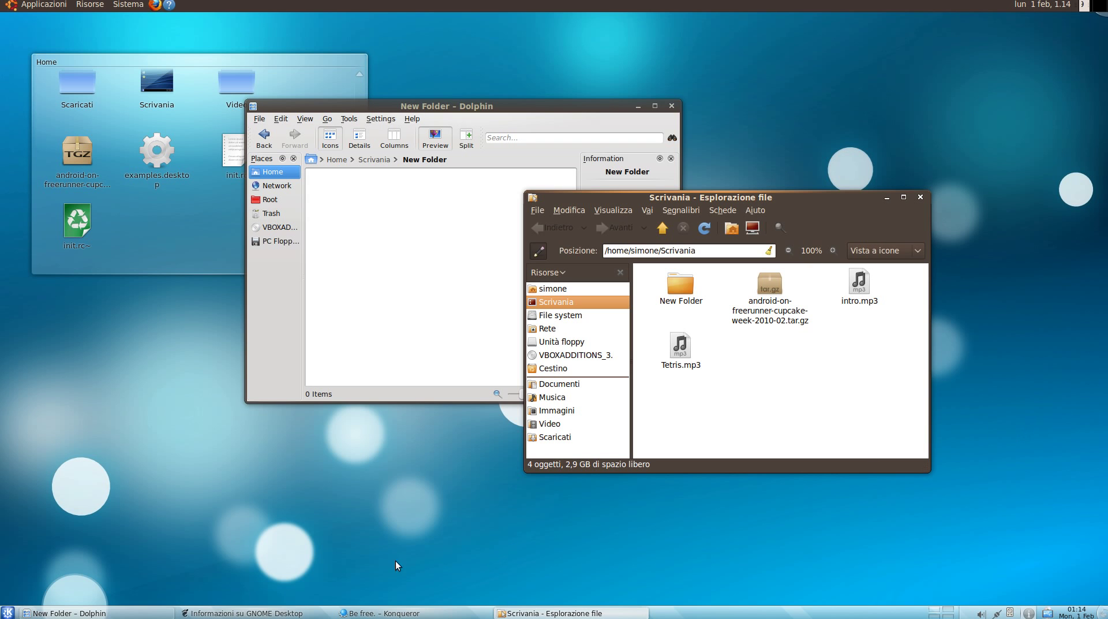
- Examine the Multimedia category in the KDE application launcher and close the launcher without starting anything
{"action": "left_click", "coordinate": [8, 613]}
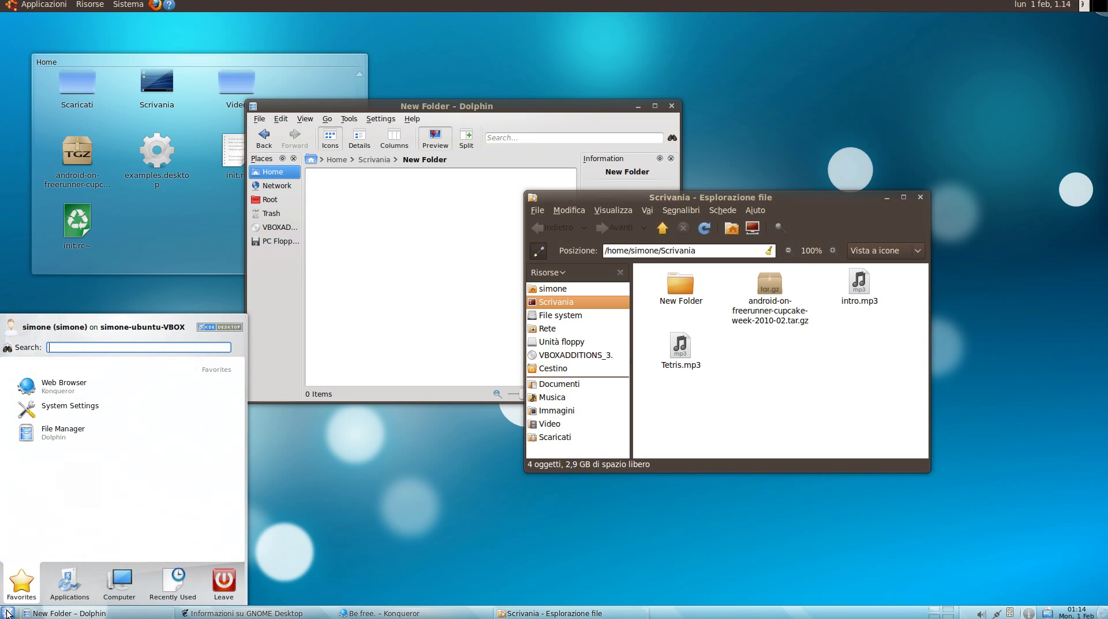
{"action": "left_click", "coordinate": [69, 583]}
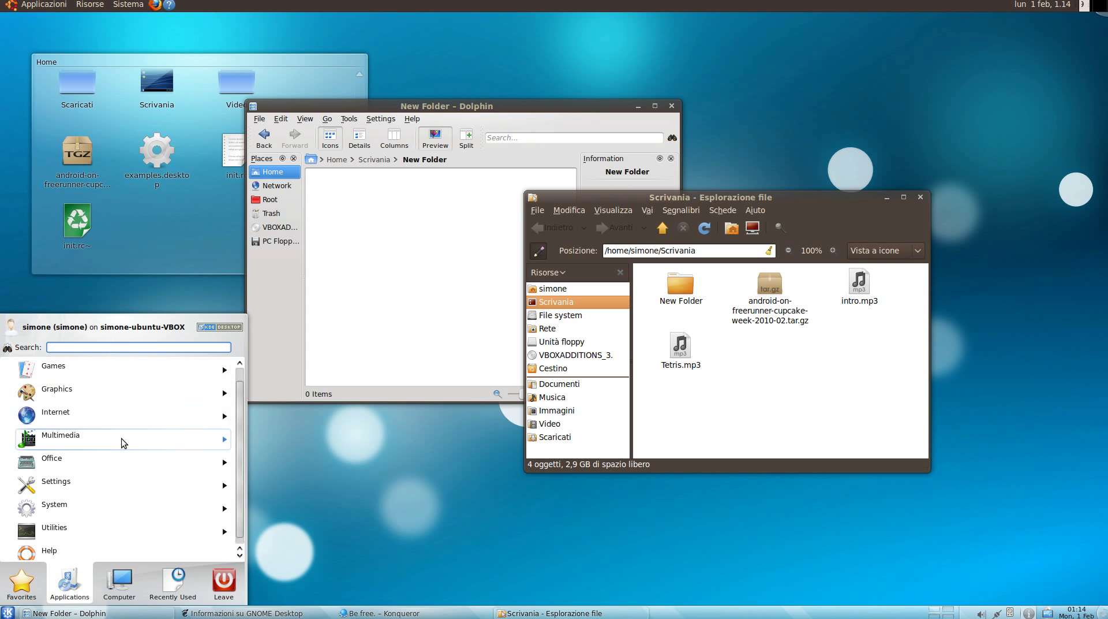
{"action": "left_click", "coordinate": [230, 440]}
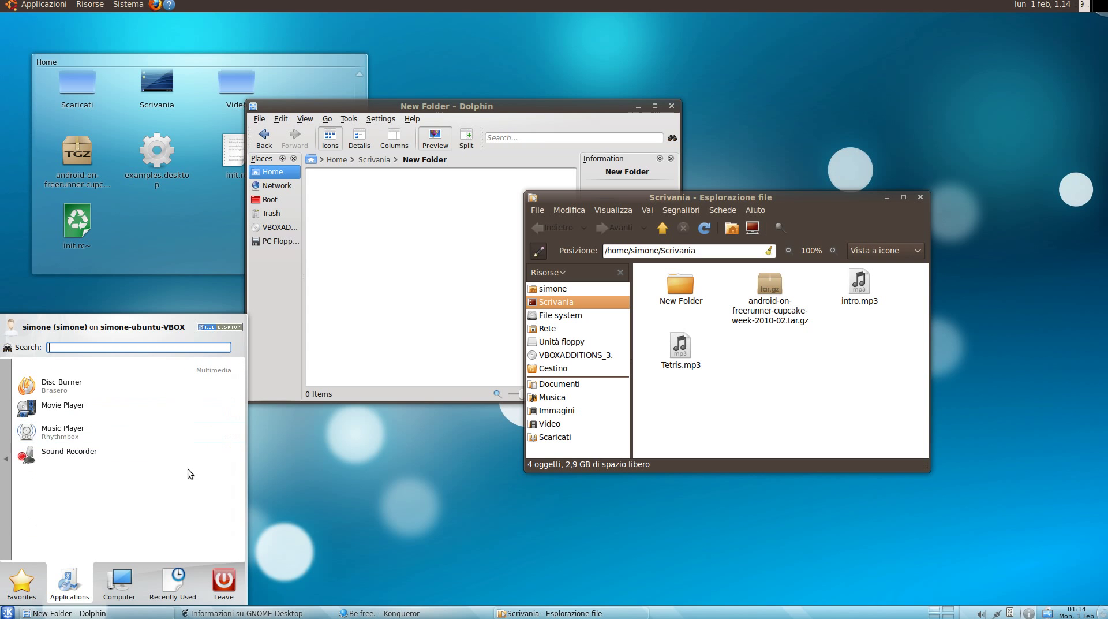
{"action": "left_click", "coordinate": [2, 473]}
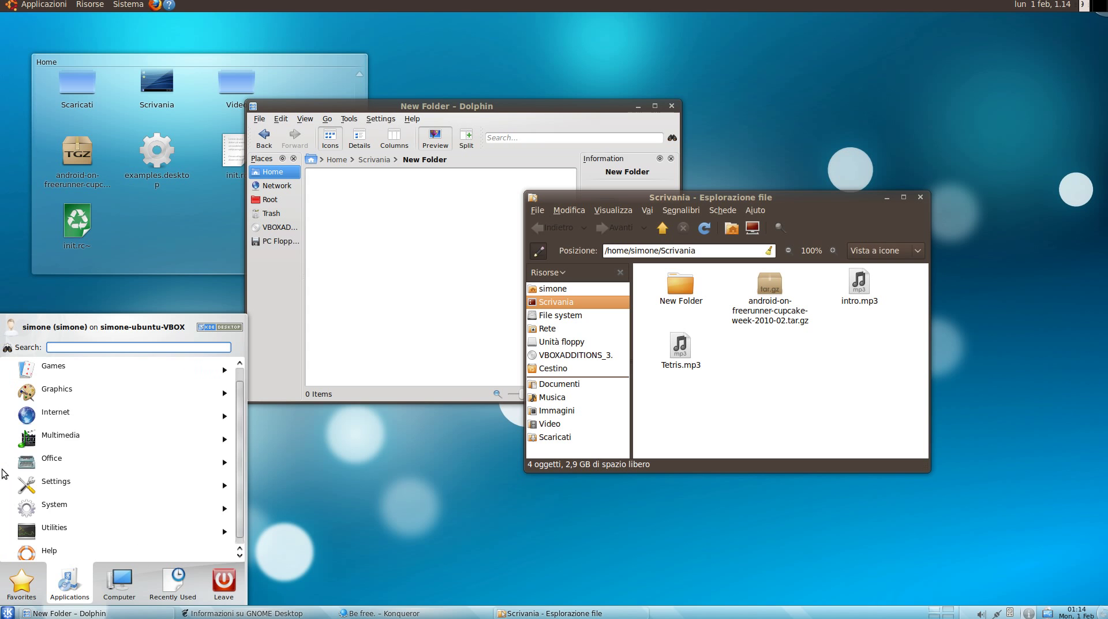
{"action": "left_click", "coordinate": [378, 489]}
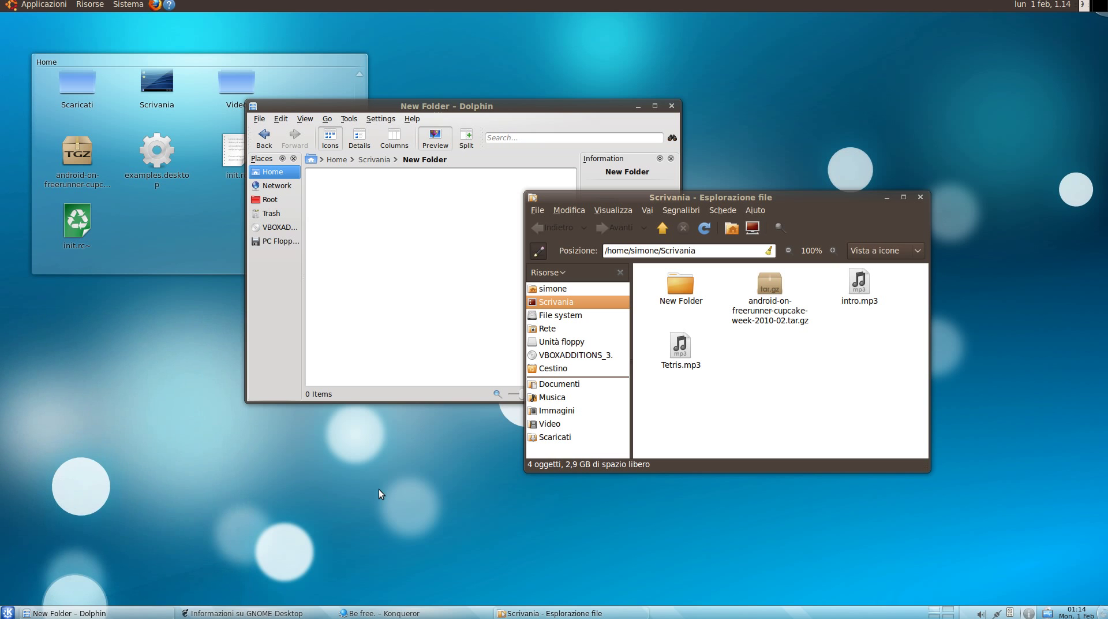
- Close the Scrivania and Dolphin windows and show all workspaces side by side for switching
{"action": "left_click", "coordinate": [922, 198]}
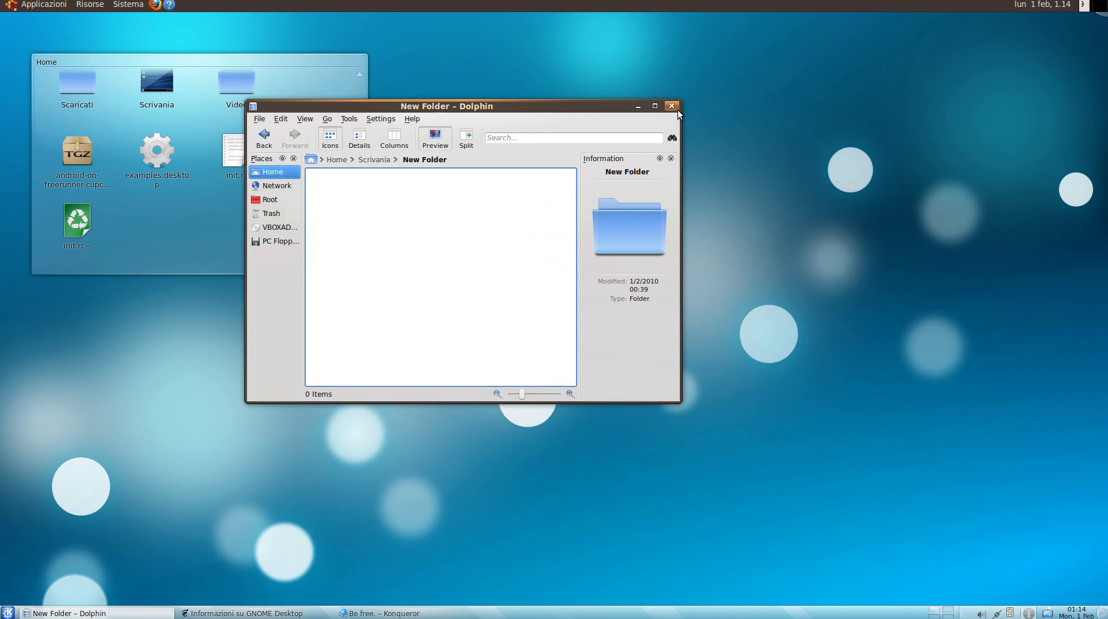
{"action": "left_click", "coordinate": [677, 109]}
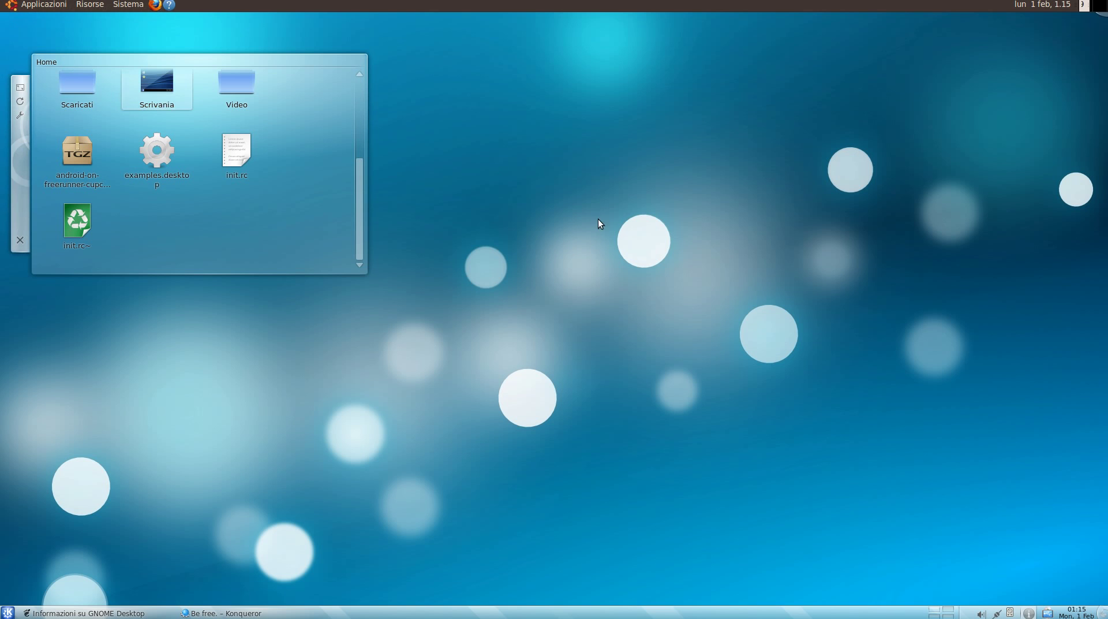
{"action": "key", "text": "ctrl+alt+Right"}
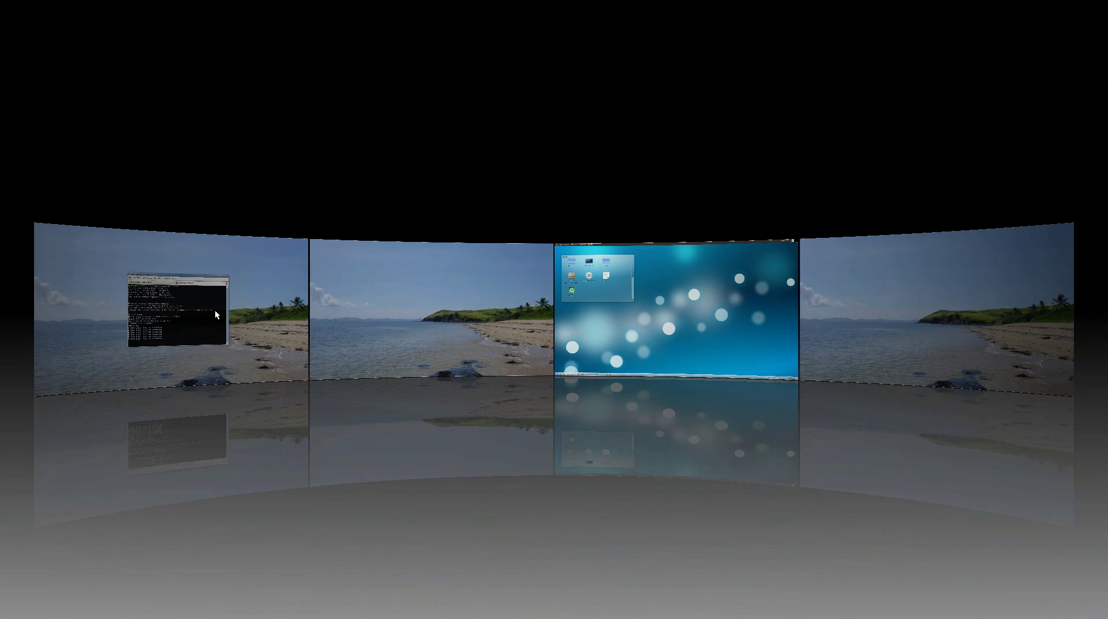